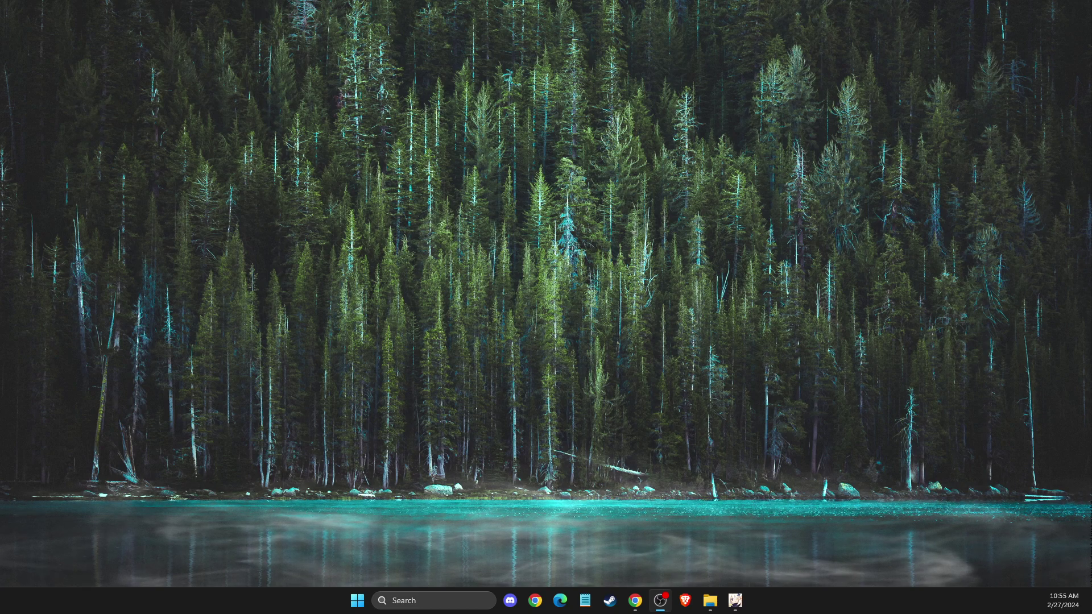
# Step: Check for Windows updates in the system Settings, then close Settings
pyautogui.click(441, 597)
pyautogui.write('Settings')
pyautogui.click(440, 238)
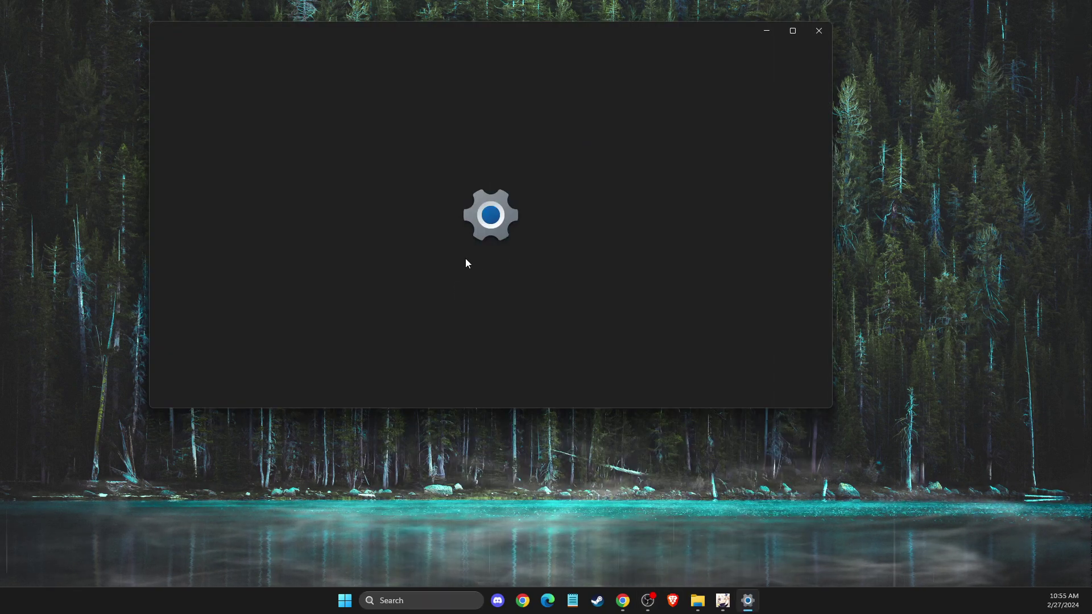
pyautogui.click(248, 395)
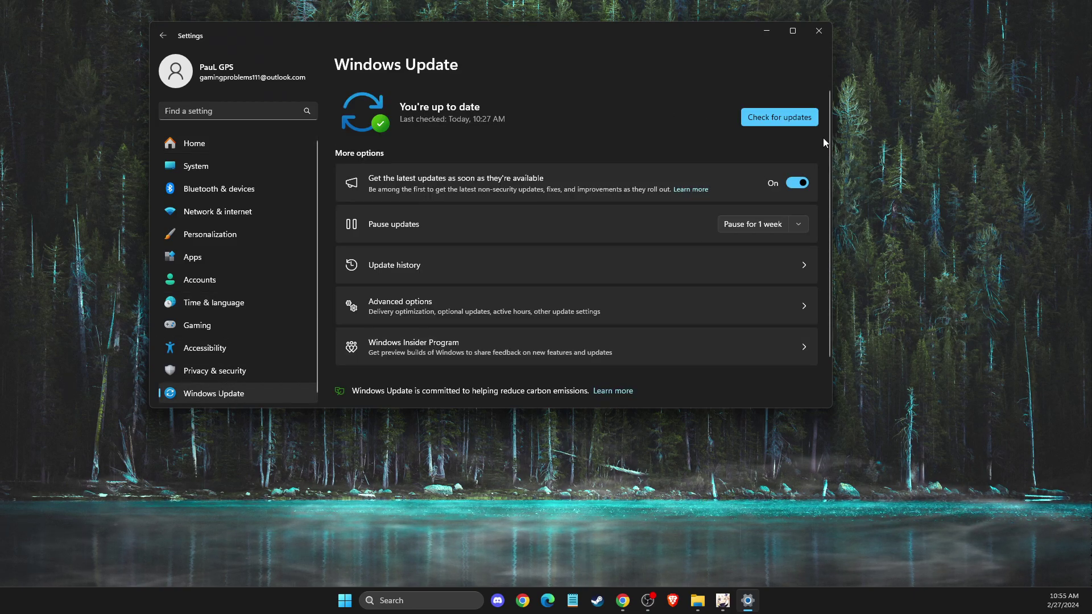
pyautogui.click(767, 118)
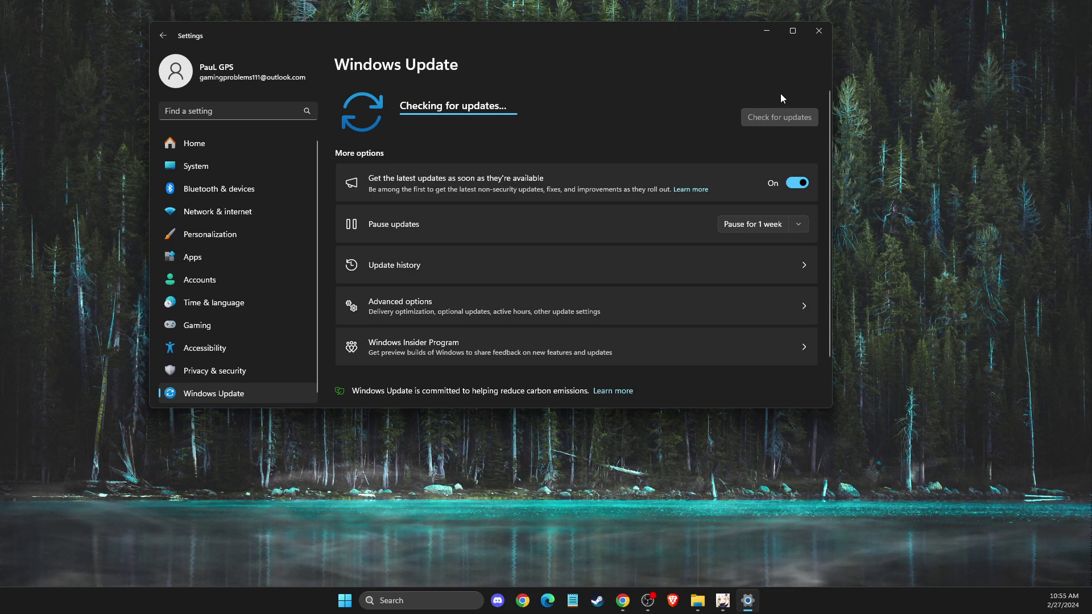
pyautogui.click(820, 34)
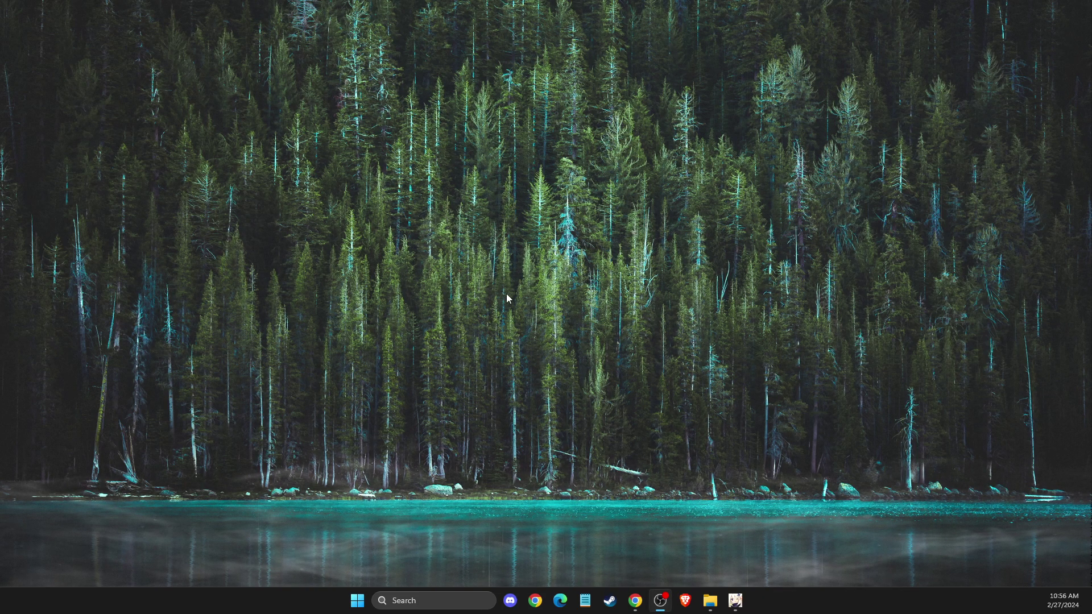
# Step: Search for CMD and open Command Prompt as administrator
pyautogui.click(434, 599)
pyautogui.write('CMD')
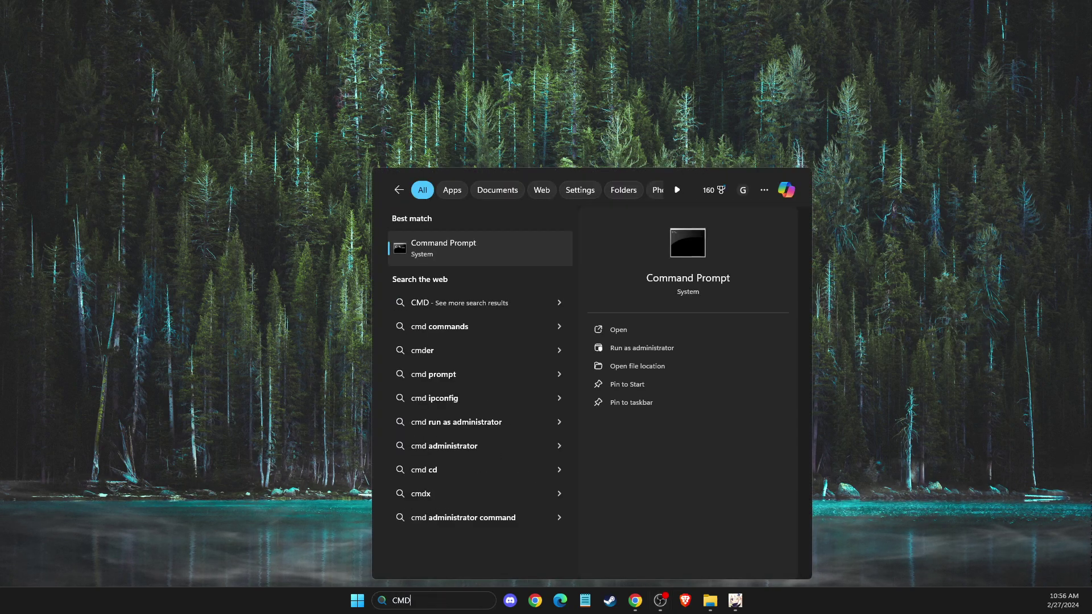
pyautogui.rightClick(481, 251)
pyautogui.click(517, 264)
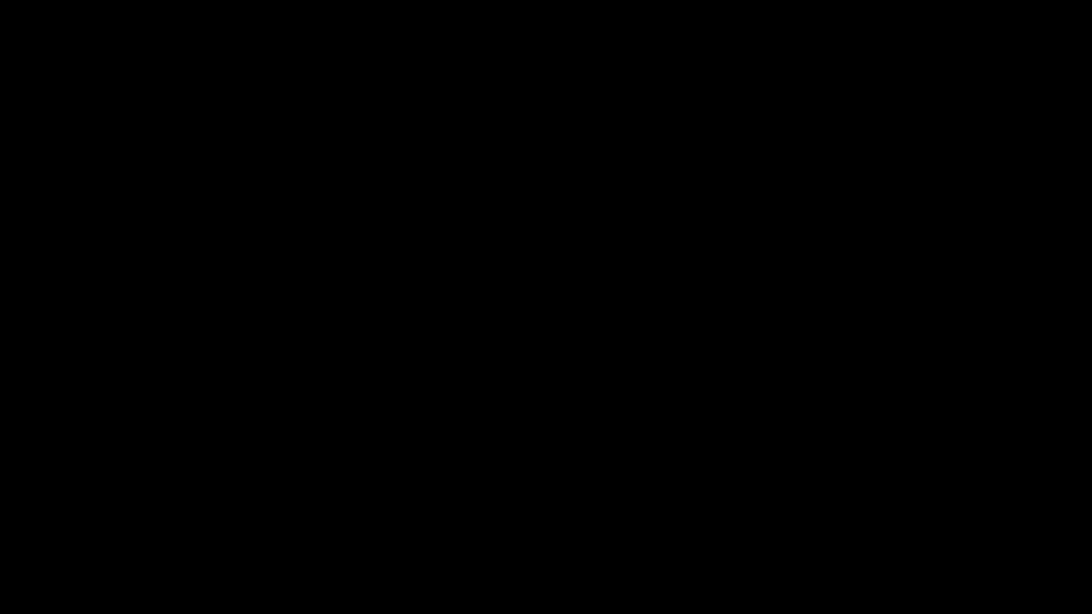
# Step: Flush the DNS resolver cache by running ipconfig /flushdns
pyautogui.write('ipcibf')
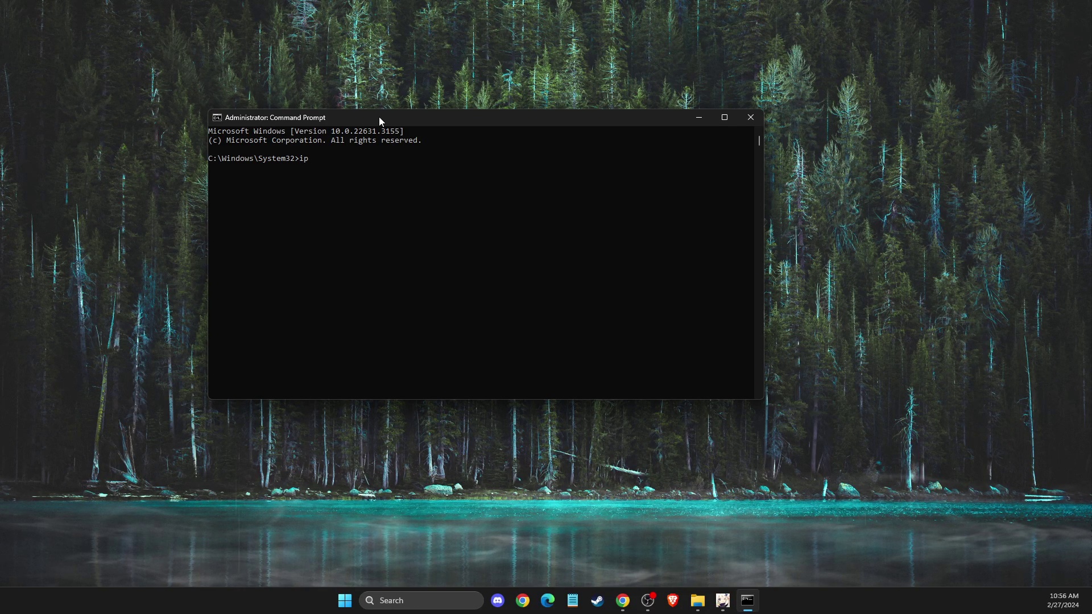
pyautogui.press('BackSpace')
pyautogui.press('BackSpace')
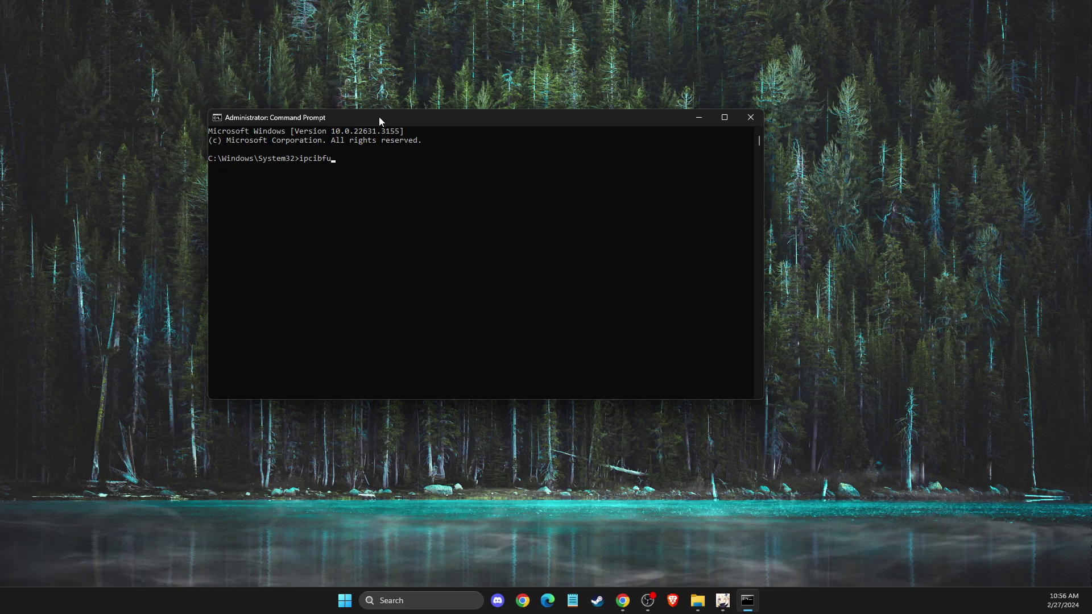
pyautogui.write('nfig')
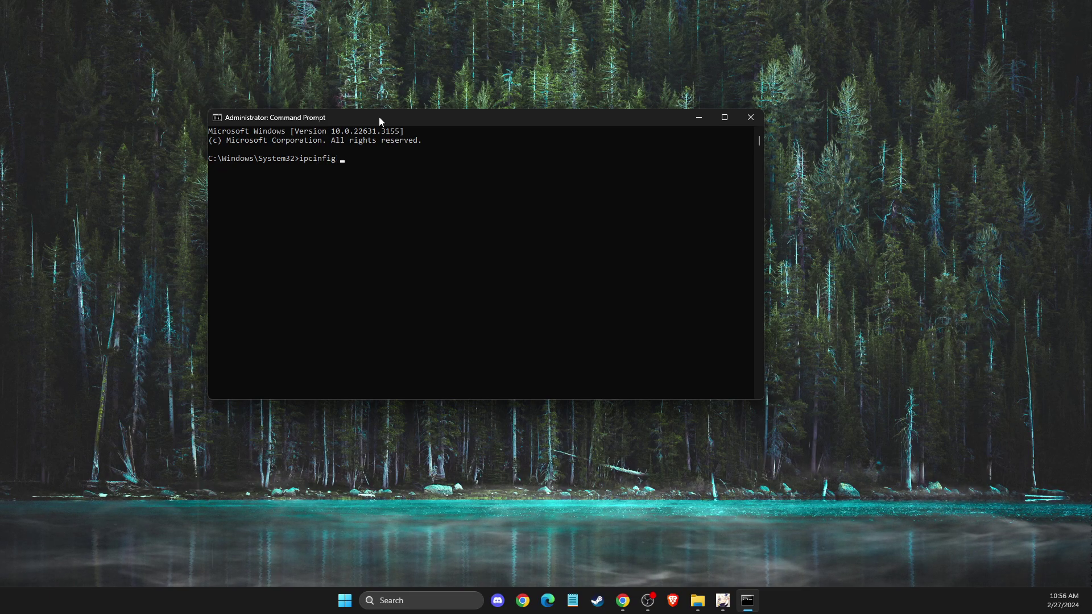
pyautogui.press('BackSpace')
pyautogui.press('BackSpace')
pyautogui.press('BackSpace')
pyautogui.press('BackSpace')
pyautogui.press('BackSpace')
pyautogui.write('onfi')
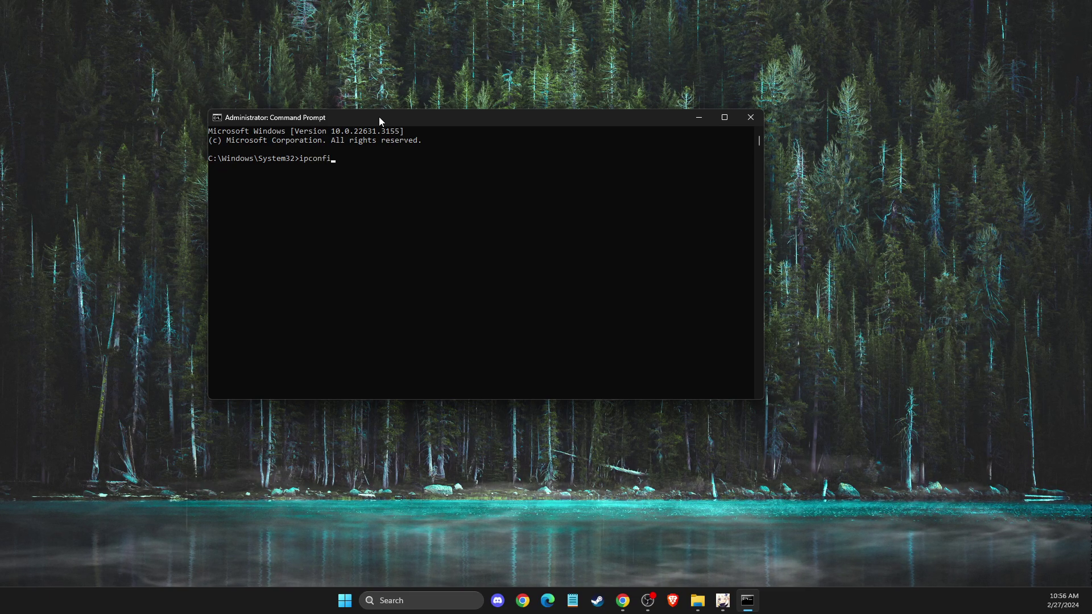
pyautogui.write('g /flsu')
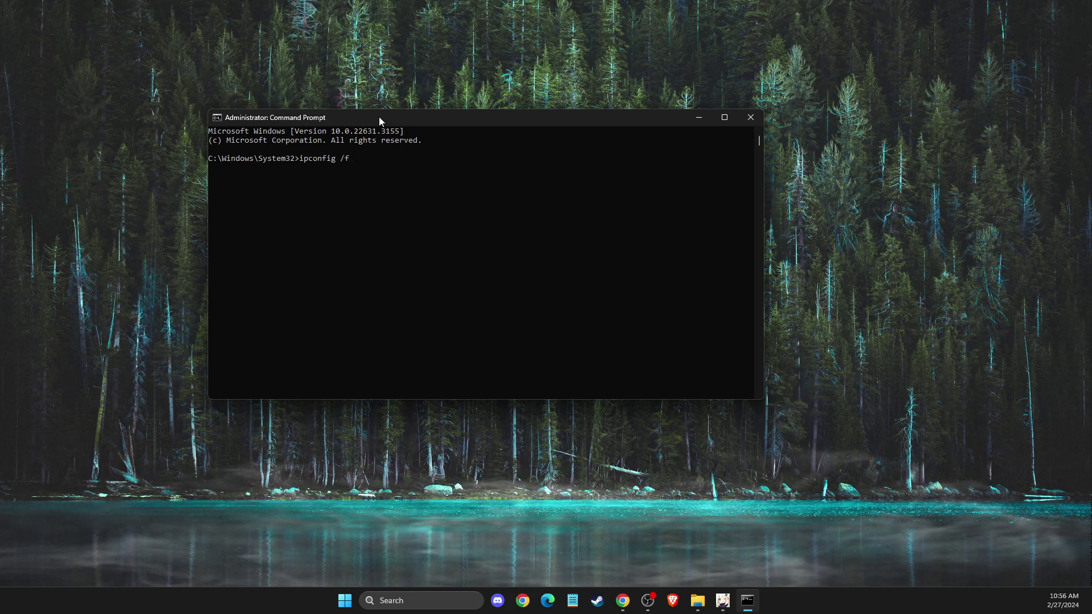
pyautogui.press('BackSpace')
pyautogui.press('BackSpace')
pyautogui.write('ushdns')
pyautogui.press('Return')
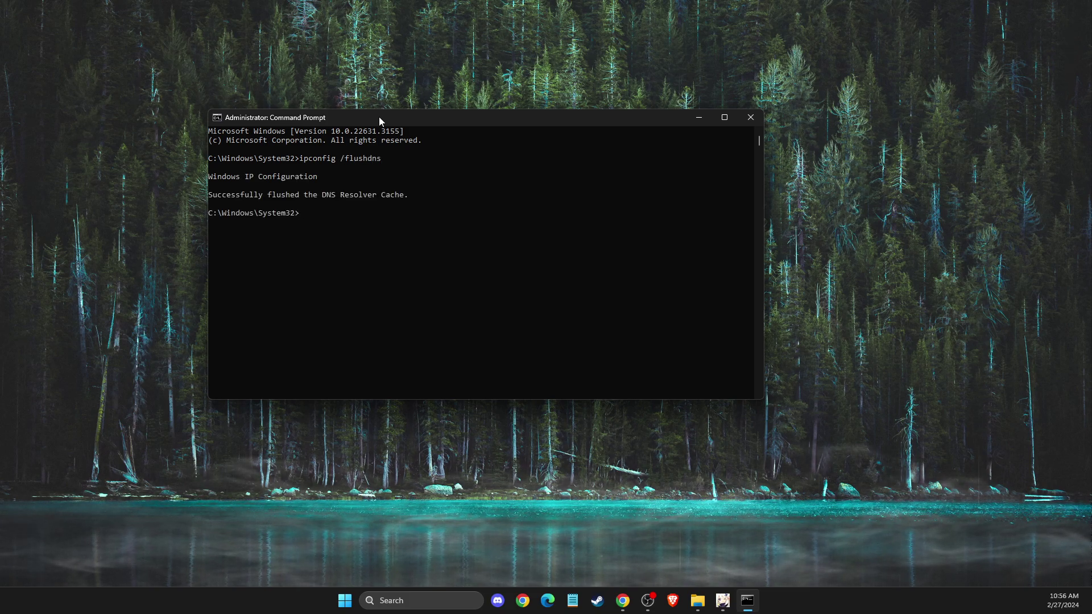
# Step: Reset the Winsock catalog by running netsh winsock reset, then close Command Prompt
pyautogui.write('netsh winso')
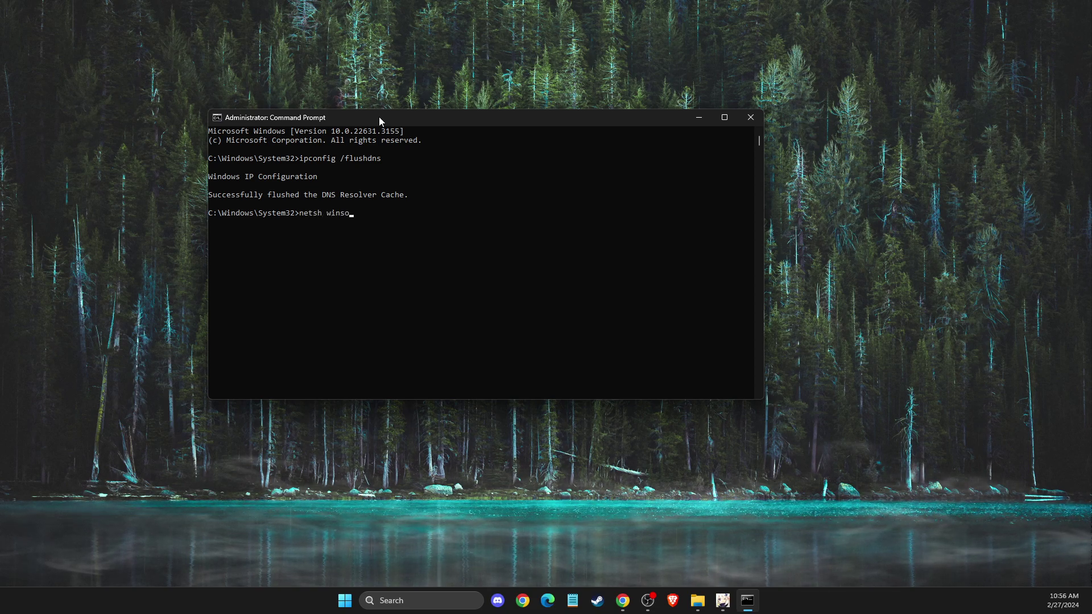
pyautogui.write('ck reset')
pyautogui.press('Return')
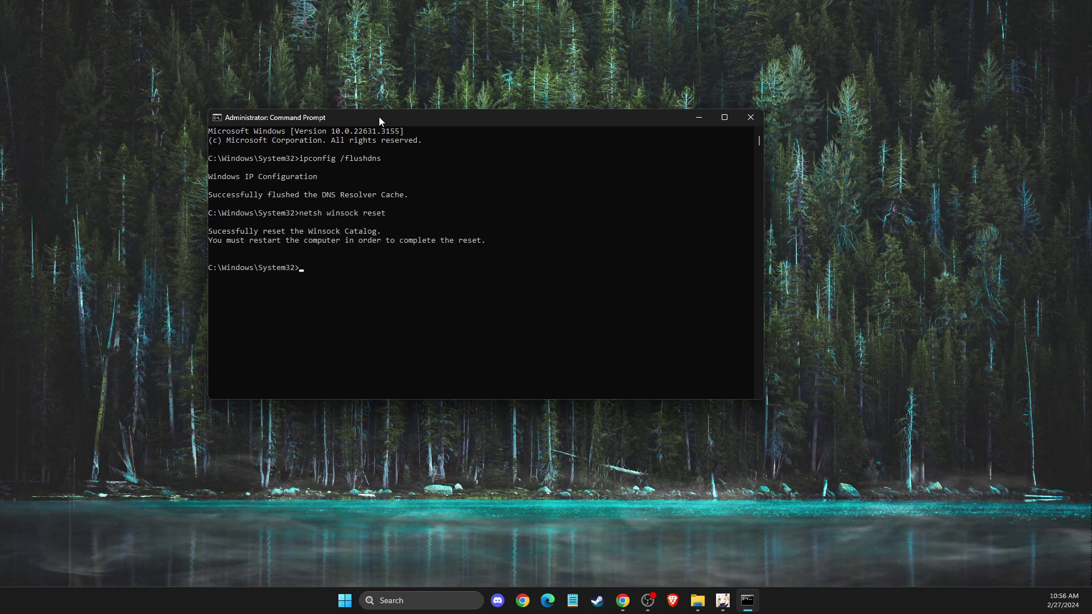
pyautogui.click(745, 119)
# Step: View the Network reset page under the advanced network settings, then close Settings without resetting
pyautogui.press('super')
pyautogui.write('sett')
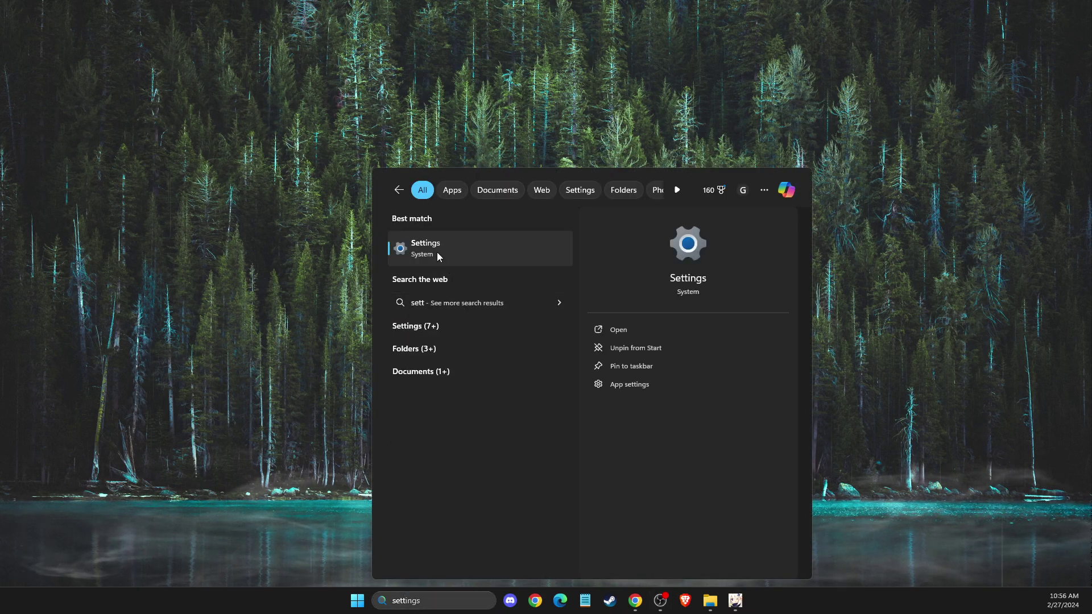
pyautogui.click(437, 250)
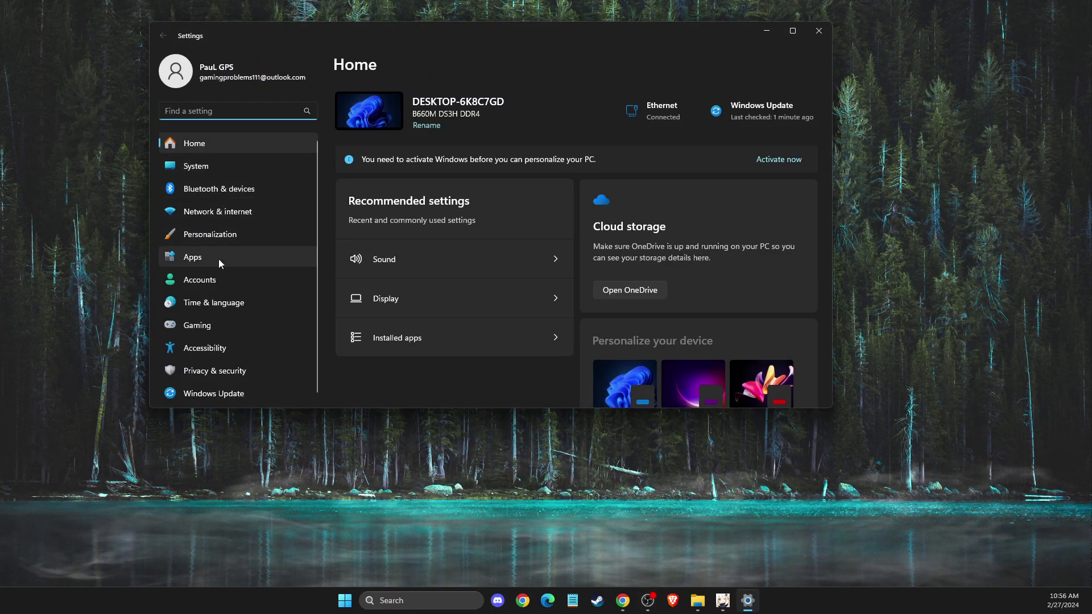
pyautogui.click(222, 212)
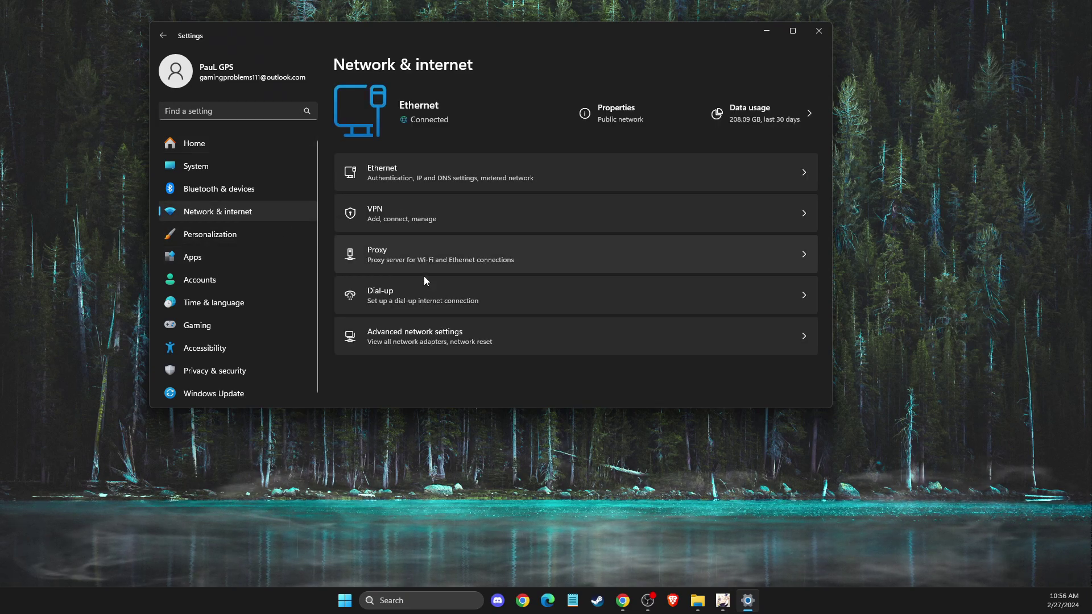
pyautogui.click(393, 340)
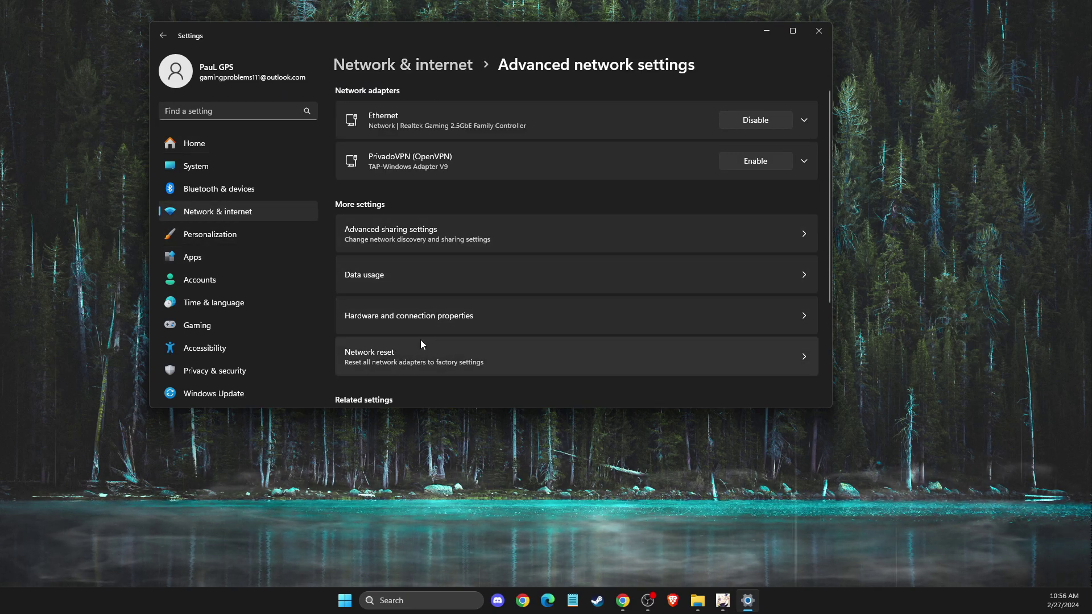
pyautogui.click(418, 355)
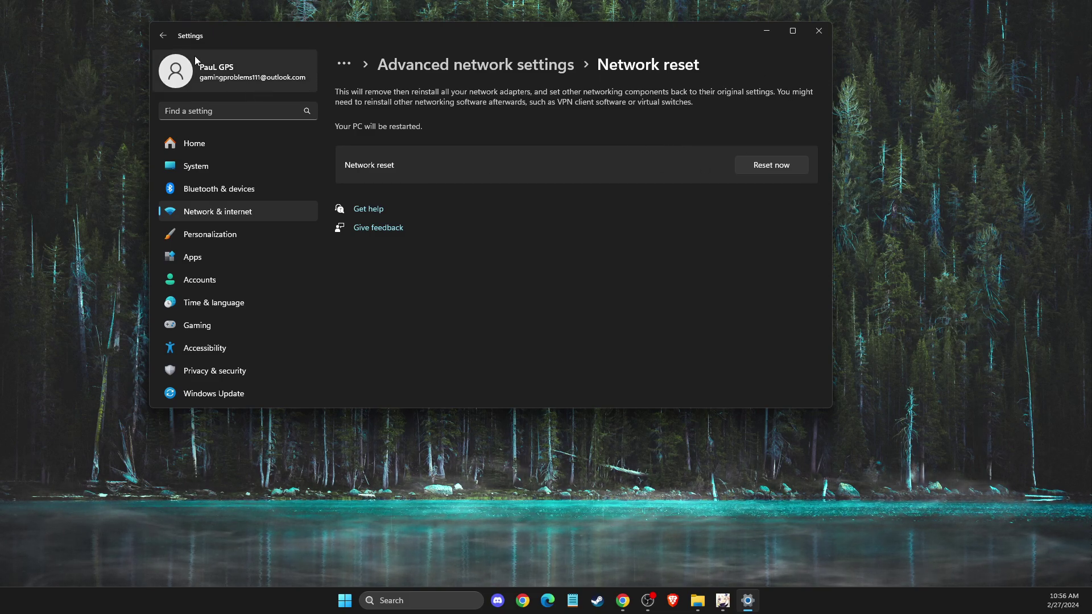
pyautogui.click(163, 34)
pyautogui.click(819, 31)
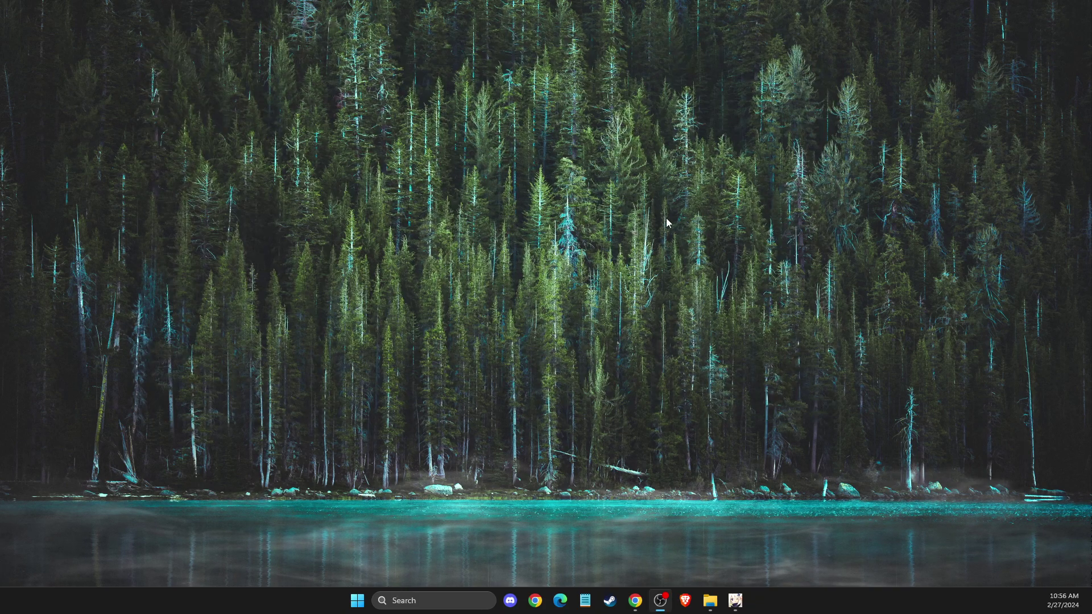
# Step: Open Windows Defender Firewall's list of allowed apps and unlock it for changes
pyautogui.click(410, 602)
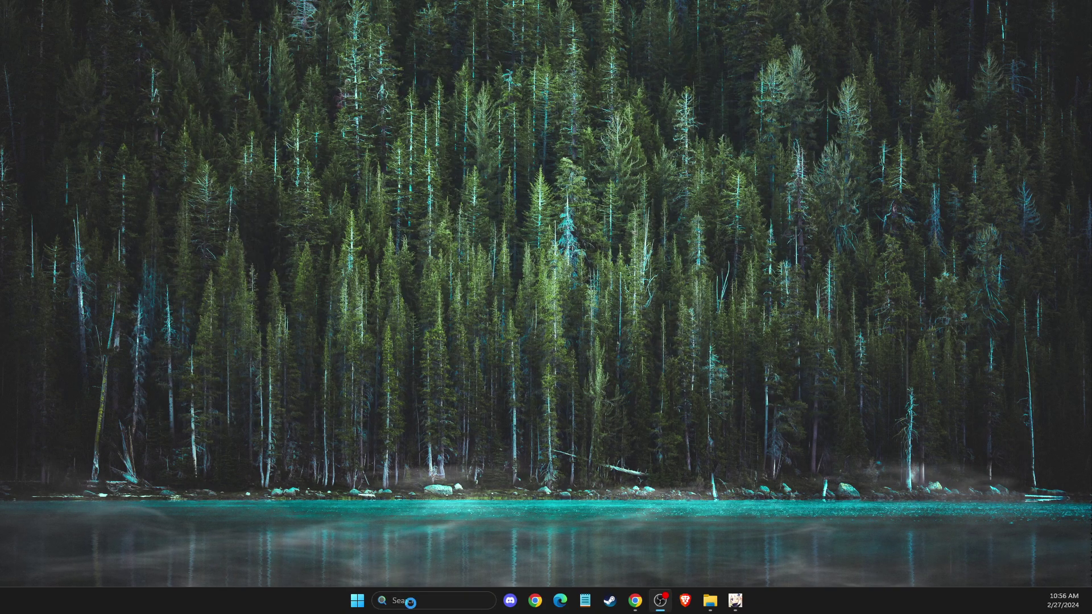
pyautogui.write('windows')
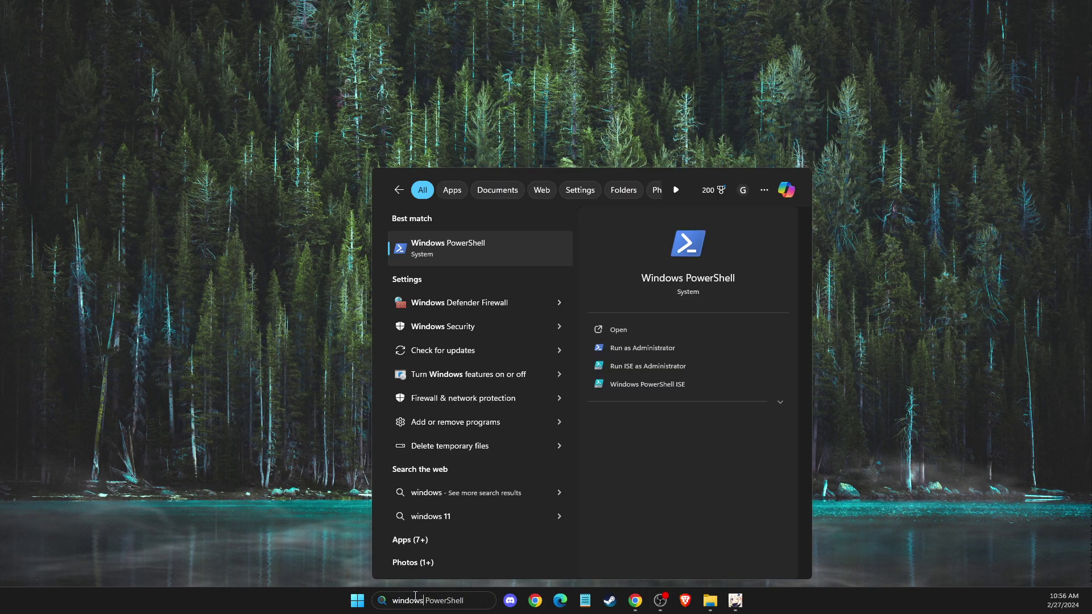
pyautogui.click(439, 304)
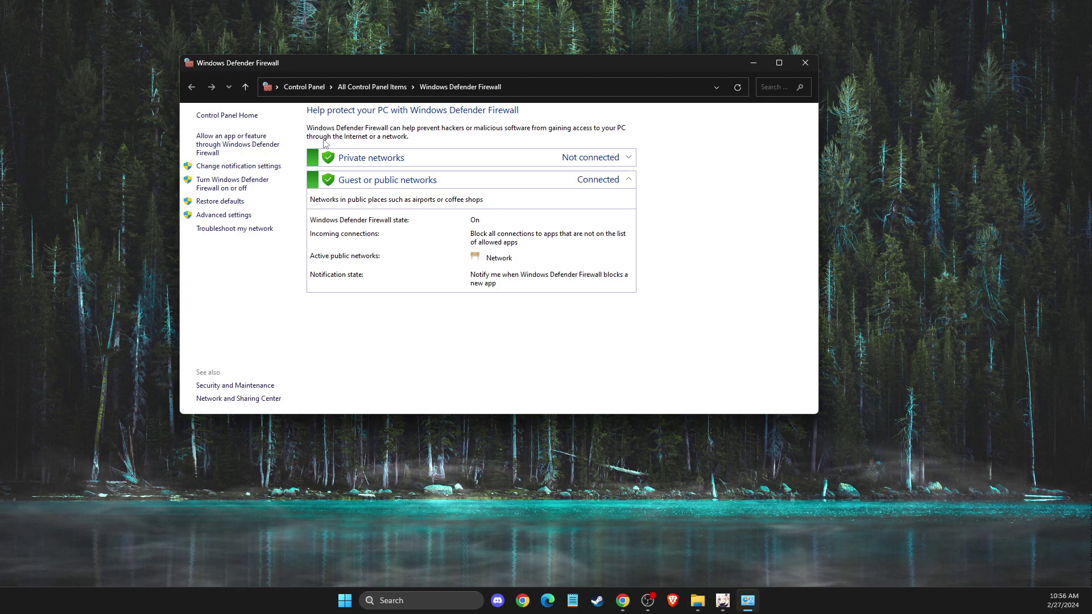
pyautogui.click(226, 151)
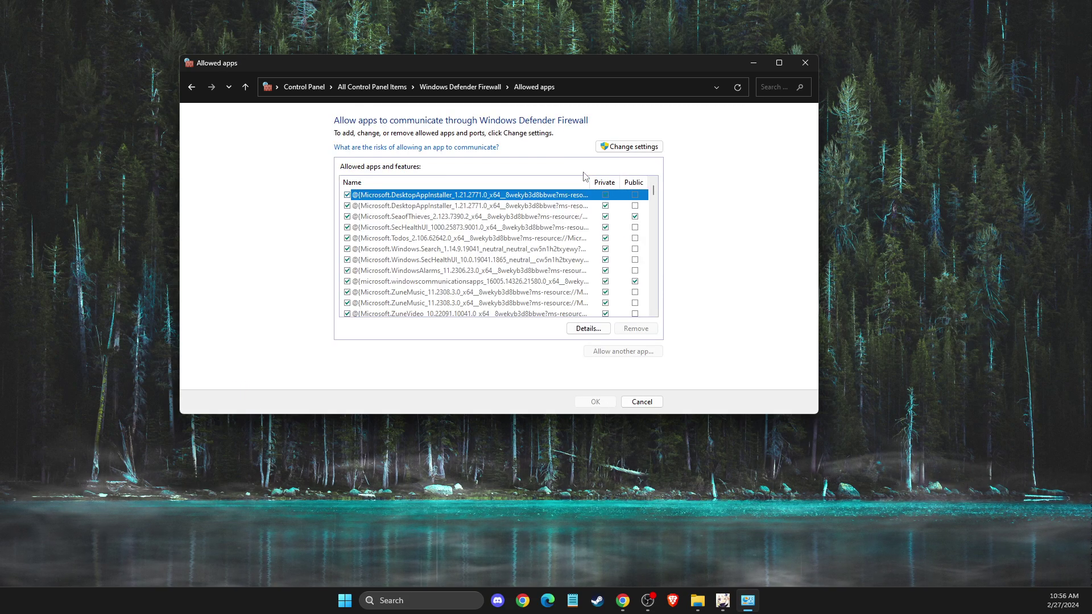
pyautogui.click(619, 149)
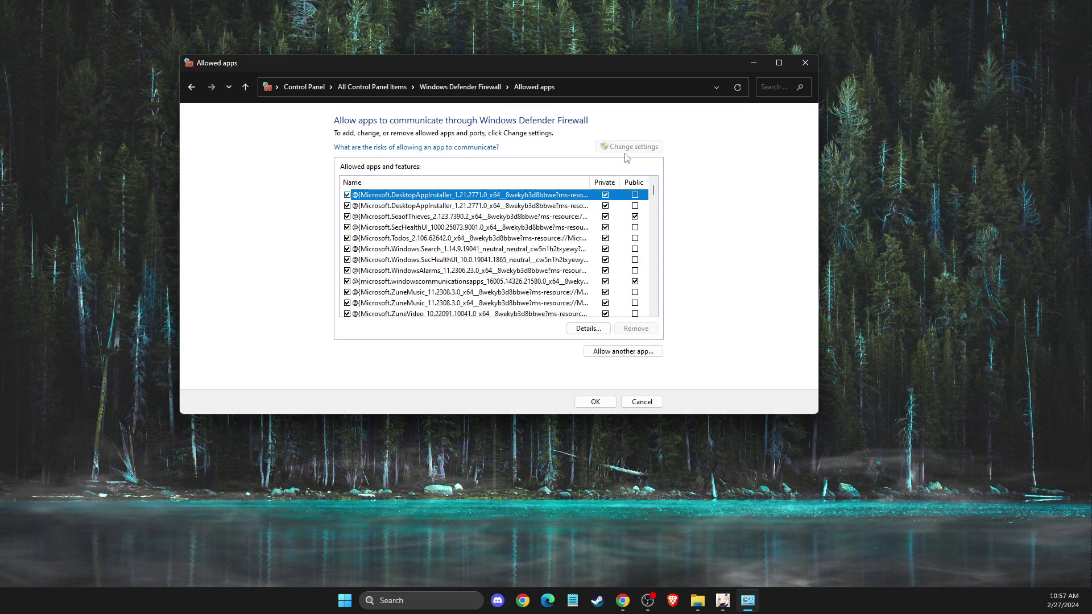
# Step: Start allowing another app through the firewall and browse to the Genshin Impact folder in C:\Program Files
pyautogui.click(607, 353)
pyautogui.moveTo(1091, 131); pyautogui.dragTo(390, 130)
pyautogui.click(494, 303)
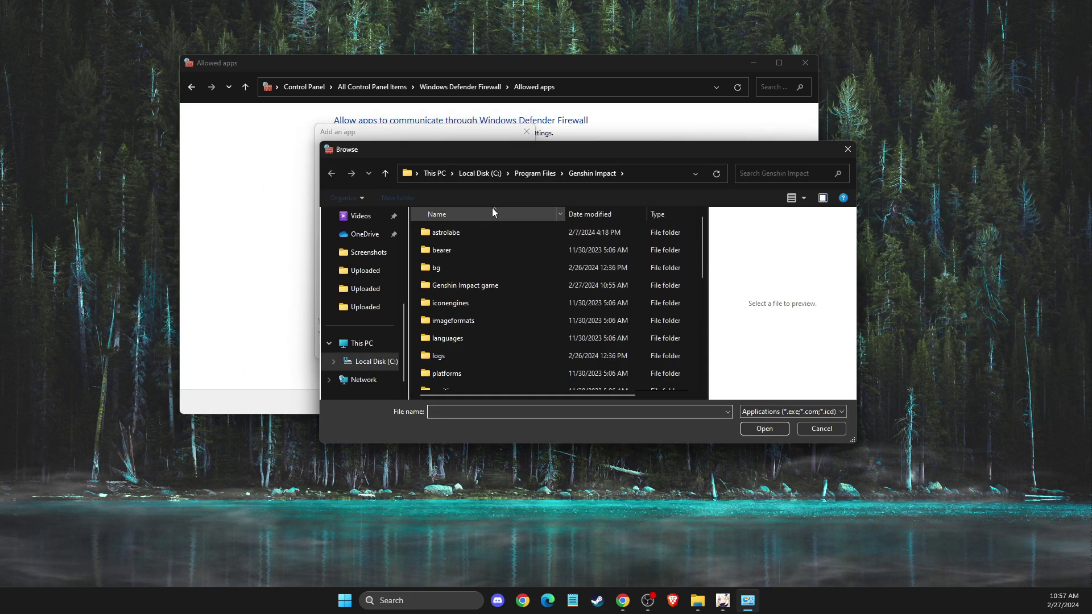
pyautogui.click(484, 173)
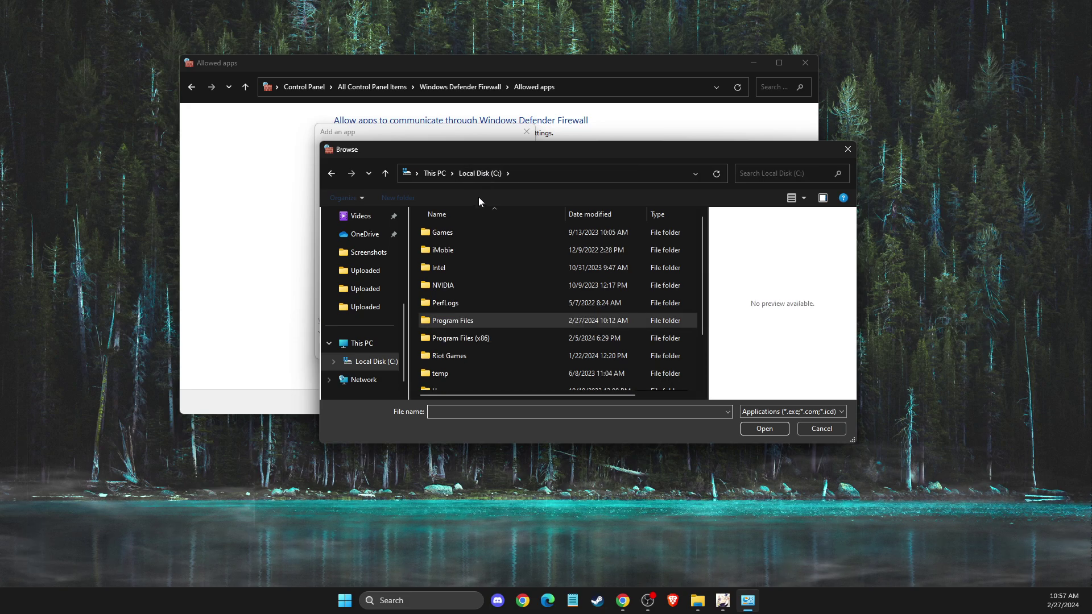
pyautogui.doubleClick(452, 321)
pyautogui.press('g')
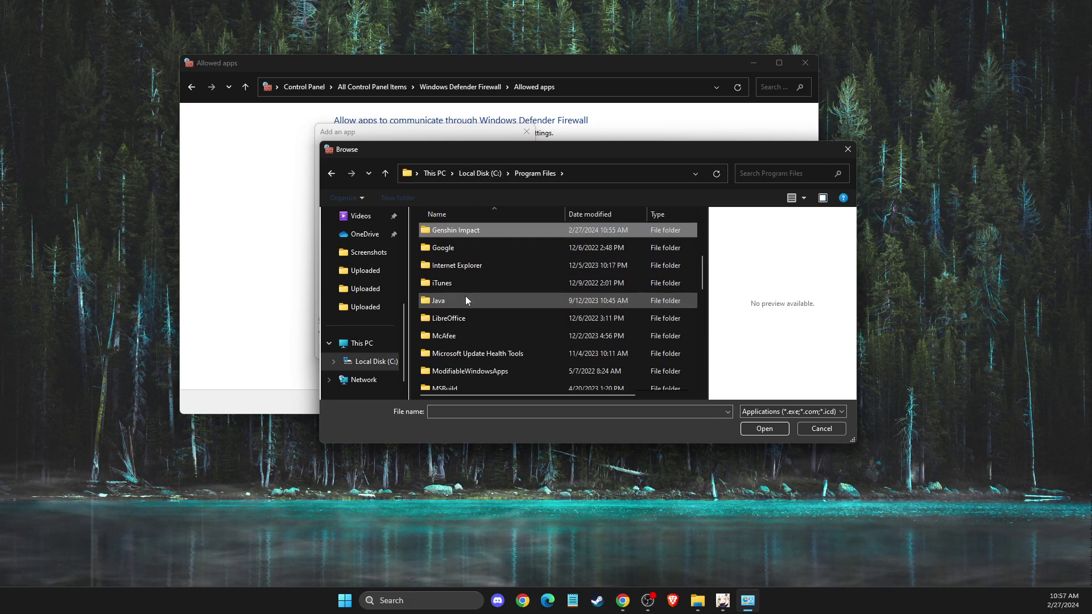
pyautogui.doubleClick(460, 233)
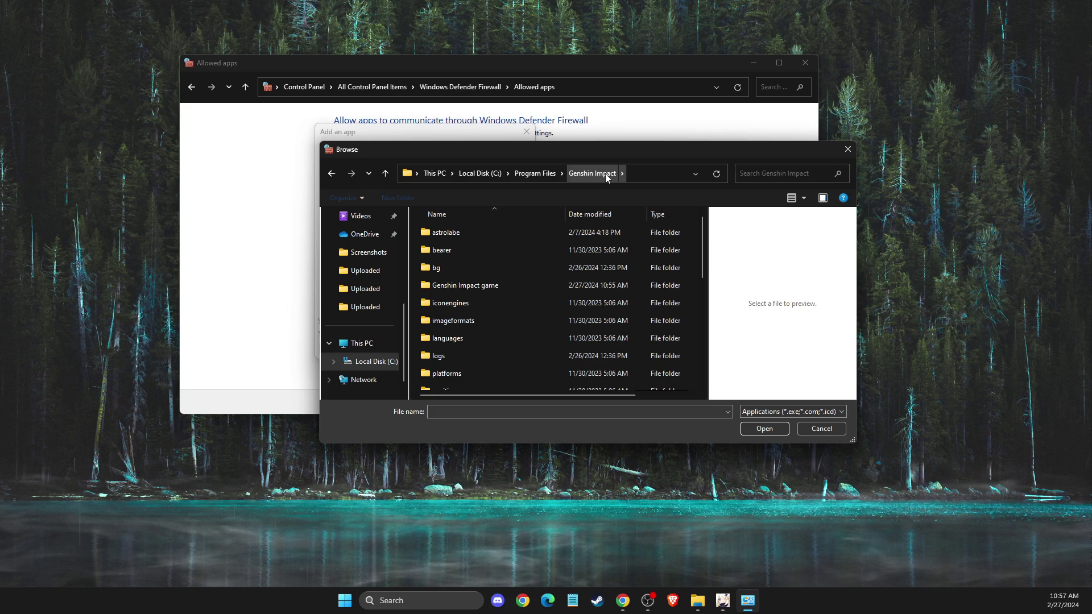
# Step: Try to add launcher.exe from the Genshin Impact folder to the allowed apps, then close the Add an app dialog
pyautogui.scroll(-4, 458, 289)
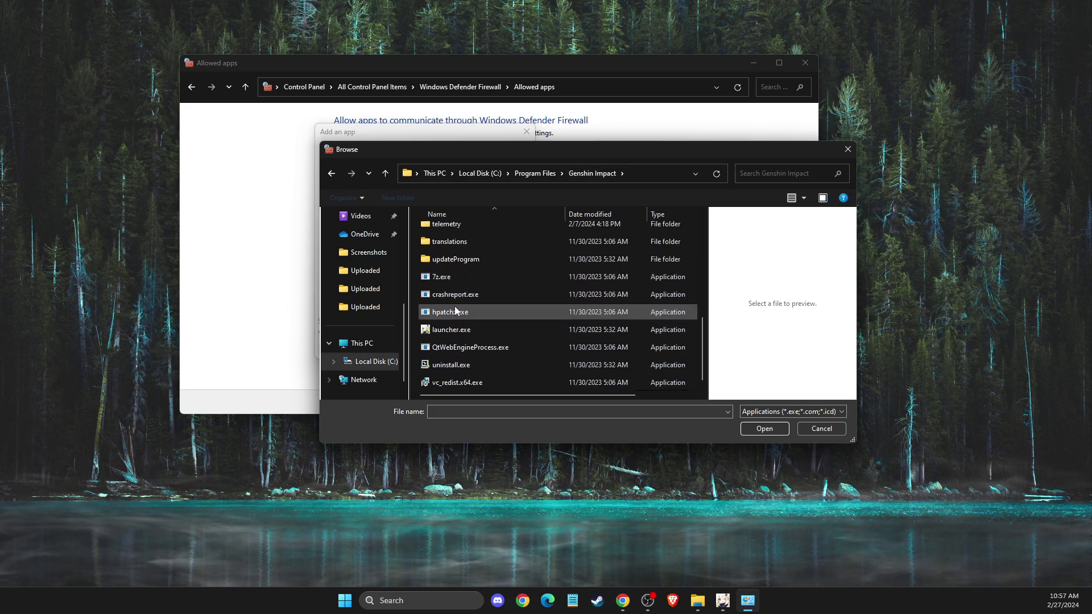
pyautogui.click(449, 329)
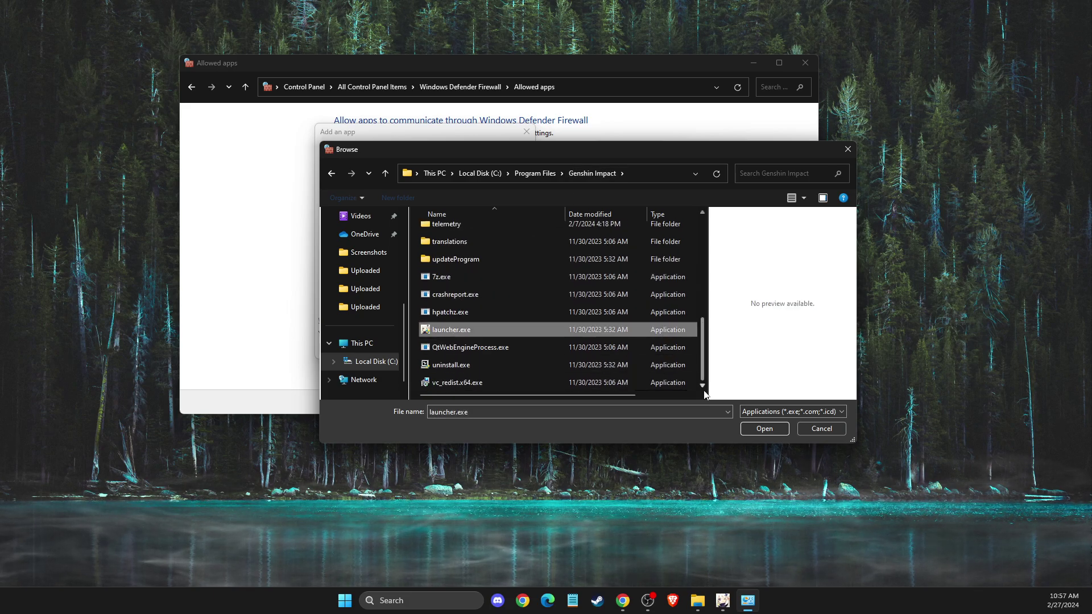
pyautogui.click(764, 429)
pyautogui.click(470, 348)
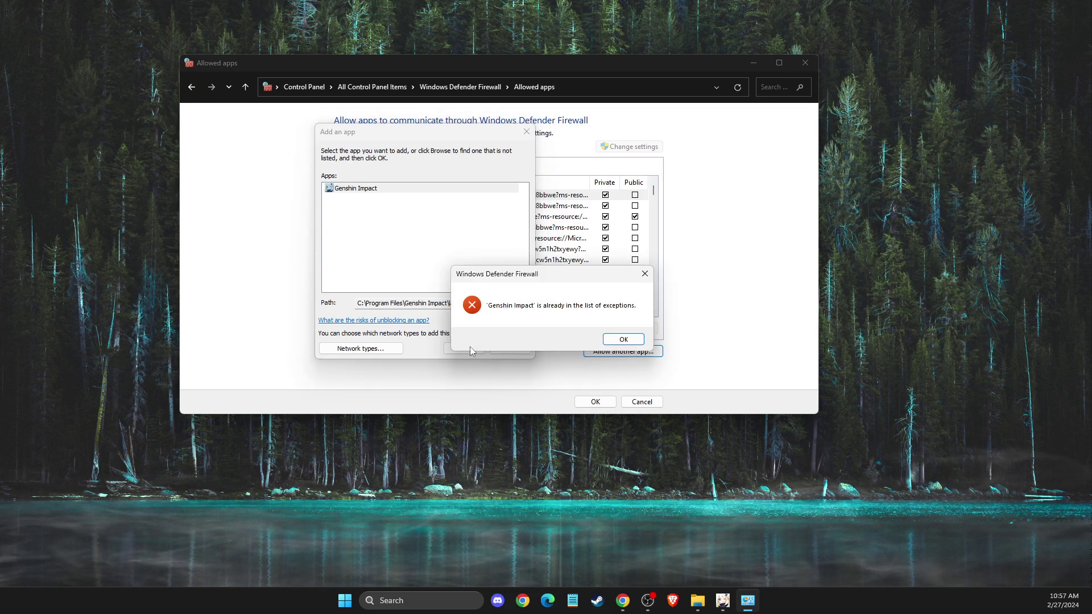
pyautogui.click(623, 340)
pyautogui.click(510, 348)
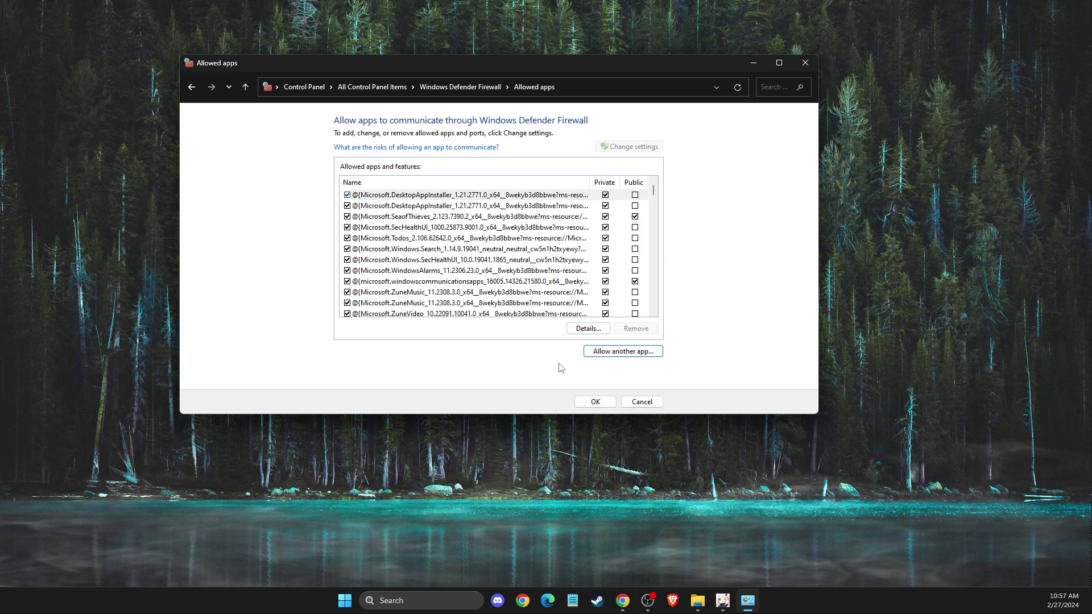
# Step: Add GenshinImpact.exe from the Genshin Impact game folder to the apps allowed through the firewall
pyautogui.click(624, 352)
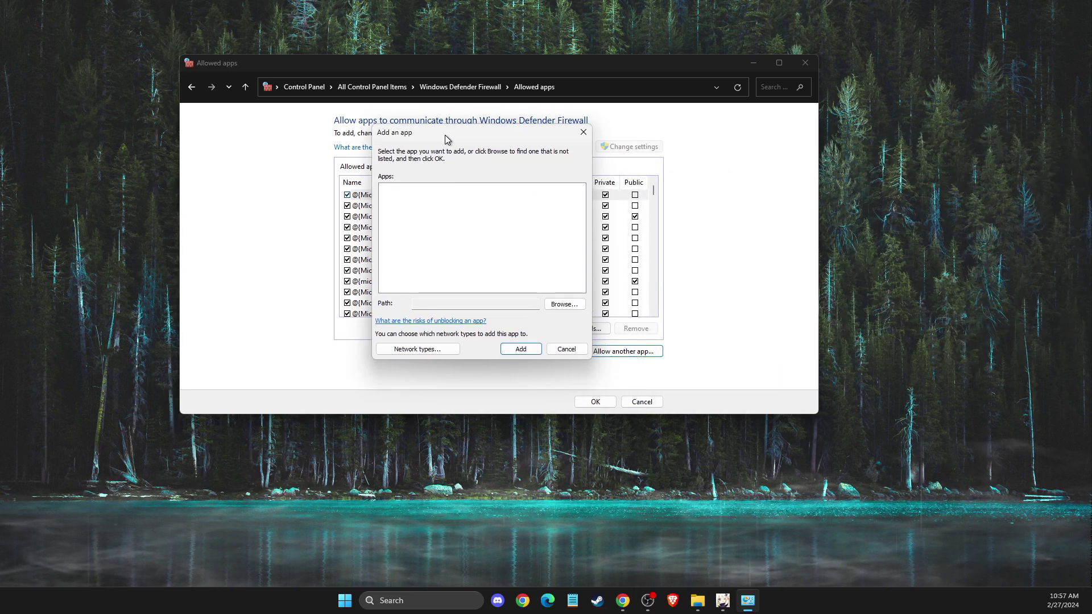
pyautogui.click(562, 307)
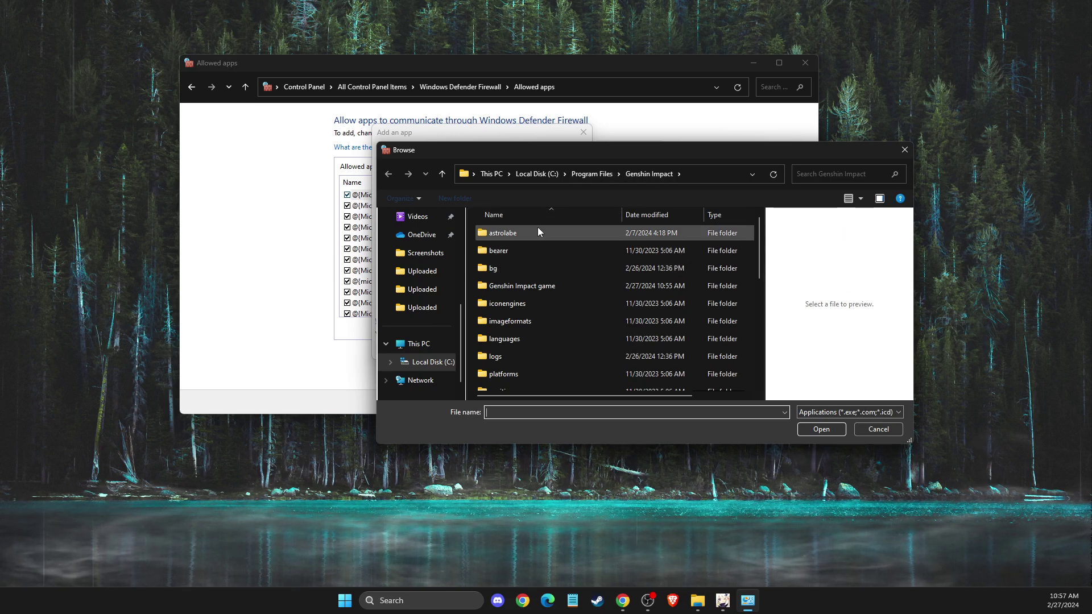
pyautogui.doubleClick(503, 288)
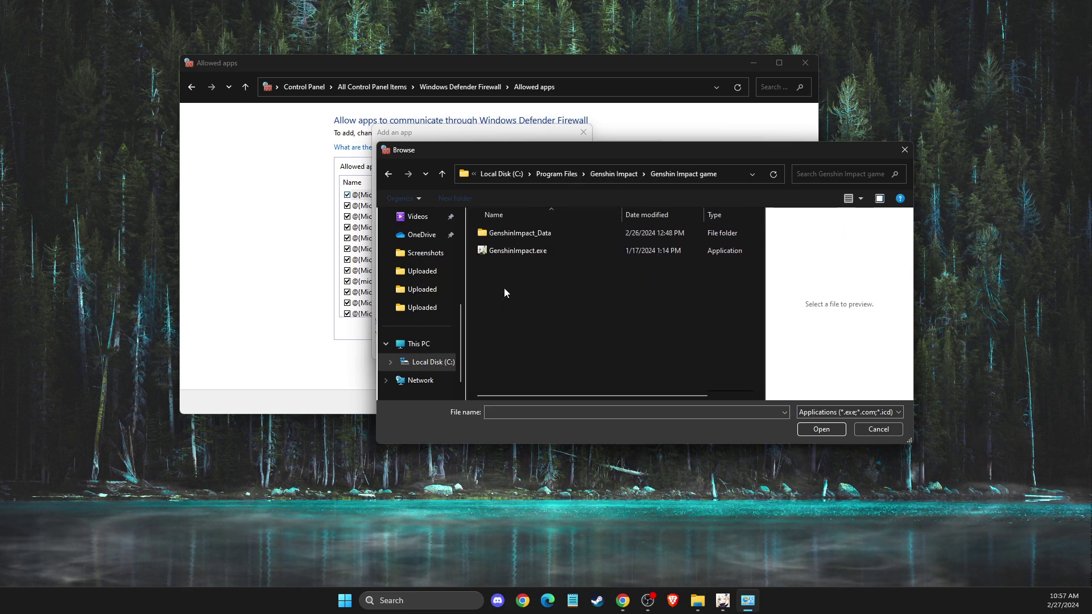
pyautogui.click(516, 253)
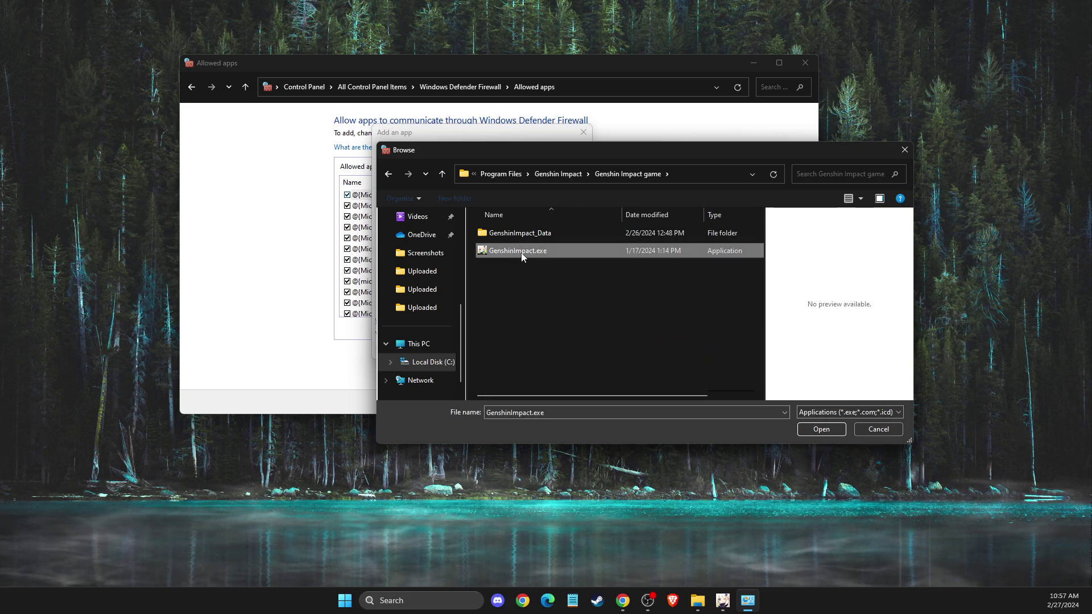
pyautogui.click(821, 430)
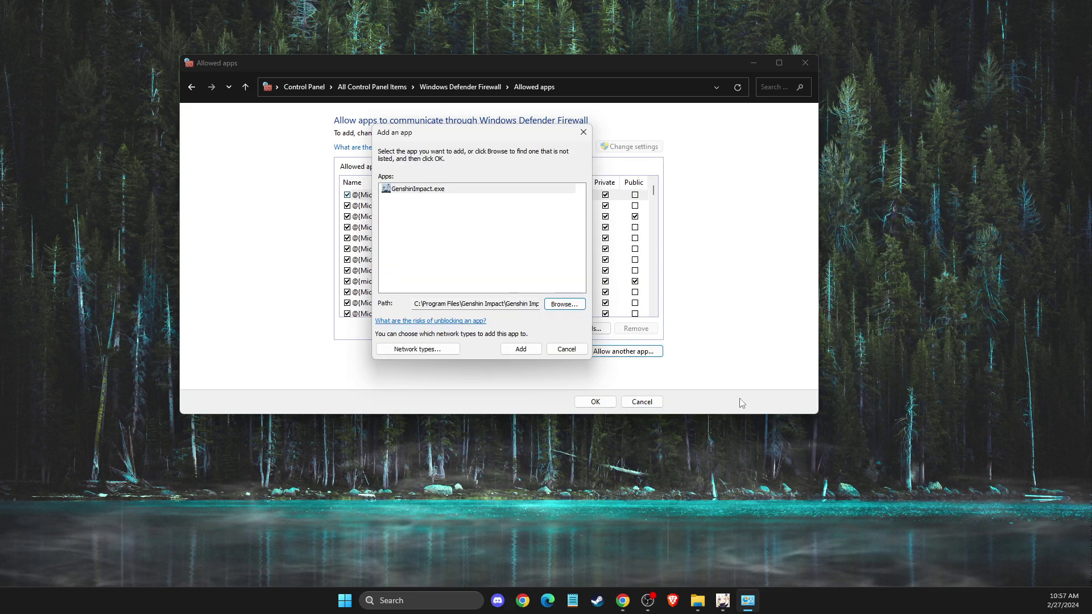
pyautogui.click(519, 349)
# Step: Add ZFGameBrowser.exe from the GenshinImpact_Data\Plugins folder to the firewall's allowed apps, then close the Allowed apps window
pyautogui.click(603, 350)
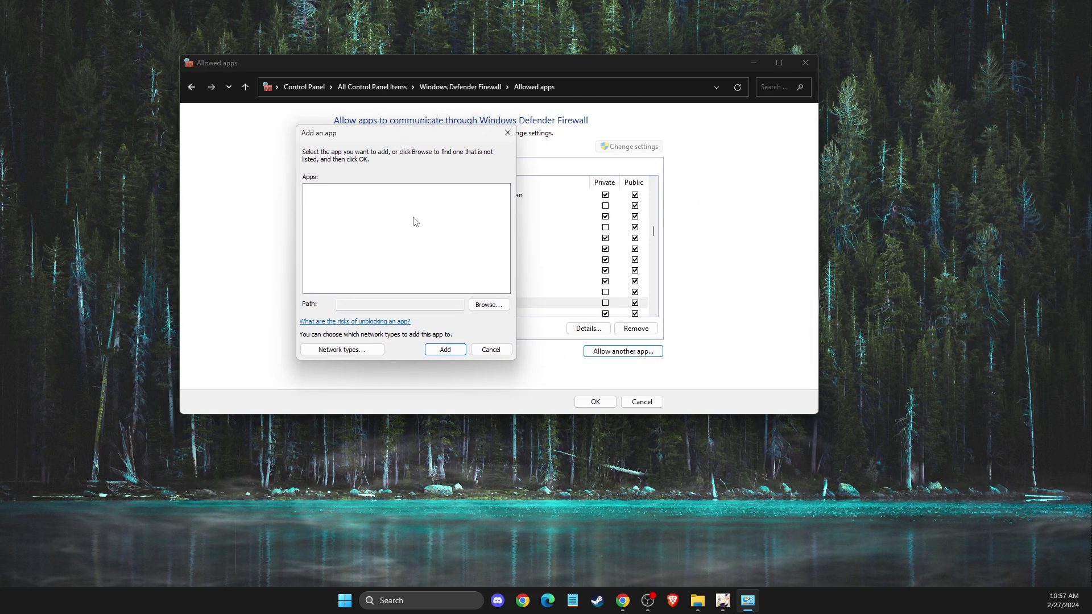
pyautogui.click(486, 306)
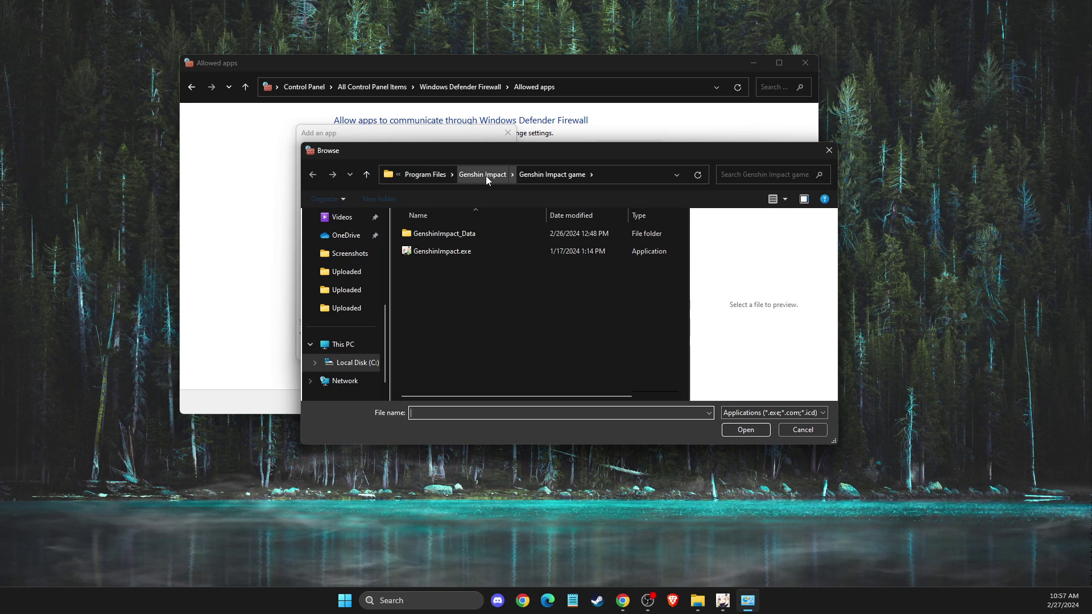
pyautogui.doubleClick(431, 235)
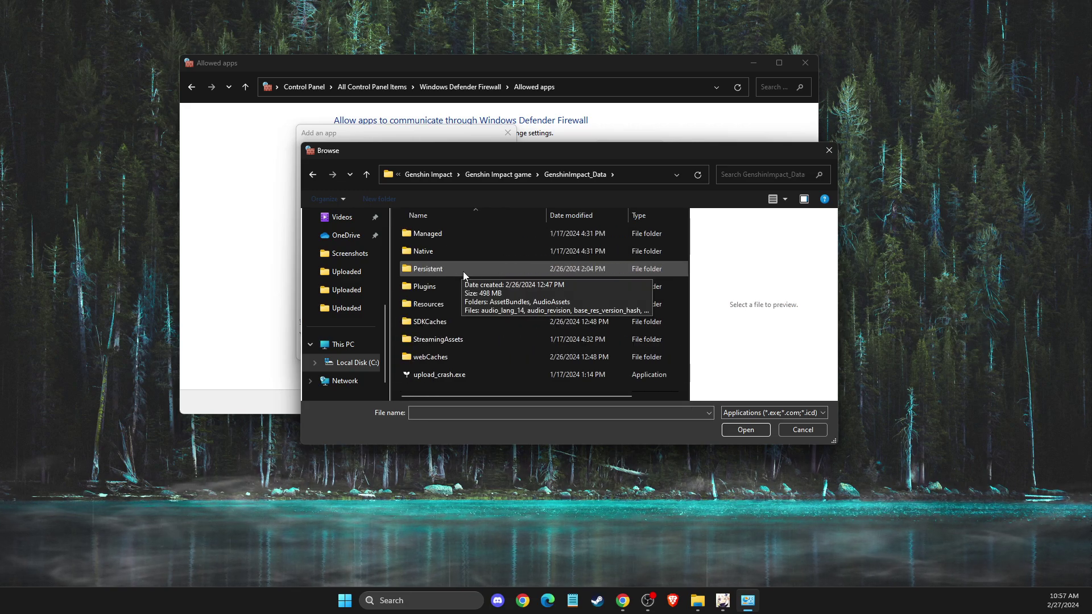
pyautogui.doubleClick(440, 285)
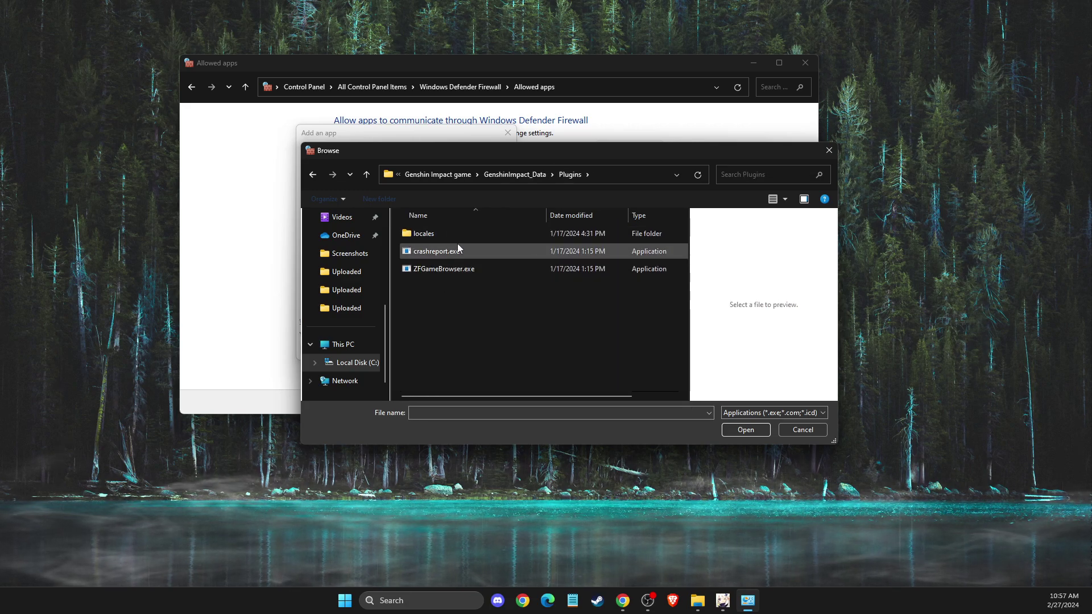
pyautogui.click(443, 274)
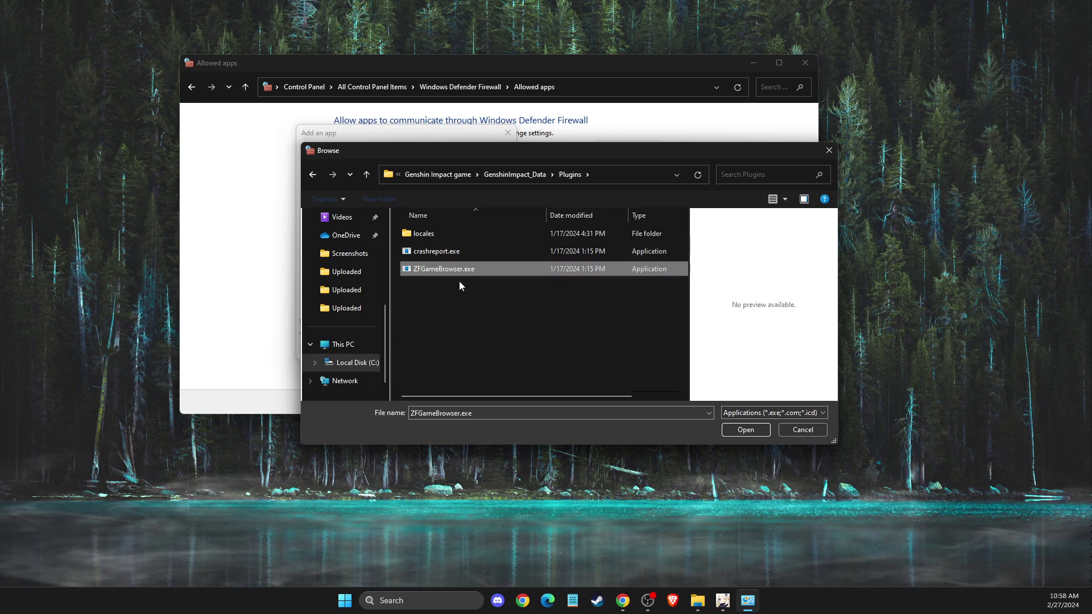
pyautogui.click(739, 431)
pyautogui.click(449, 350)
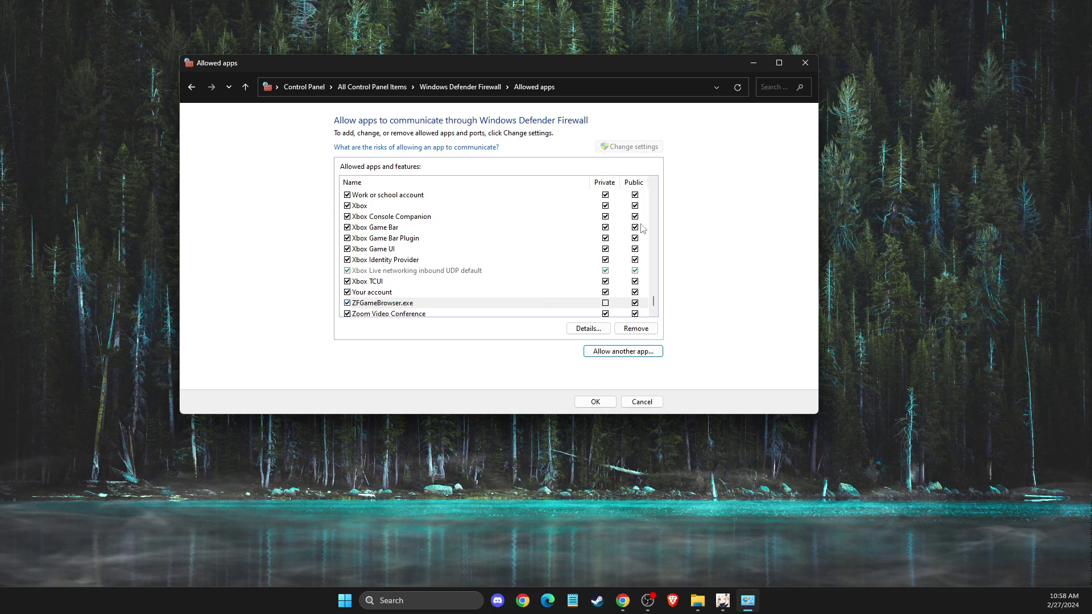
pyautogui.click(805, 64)
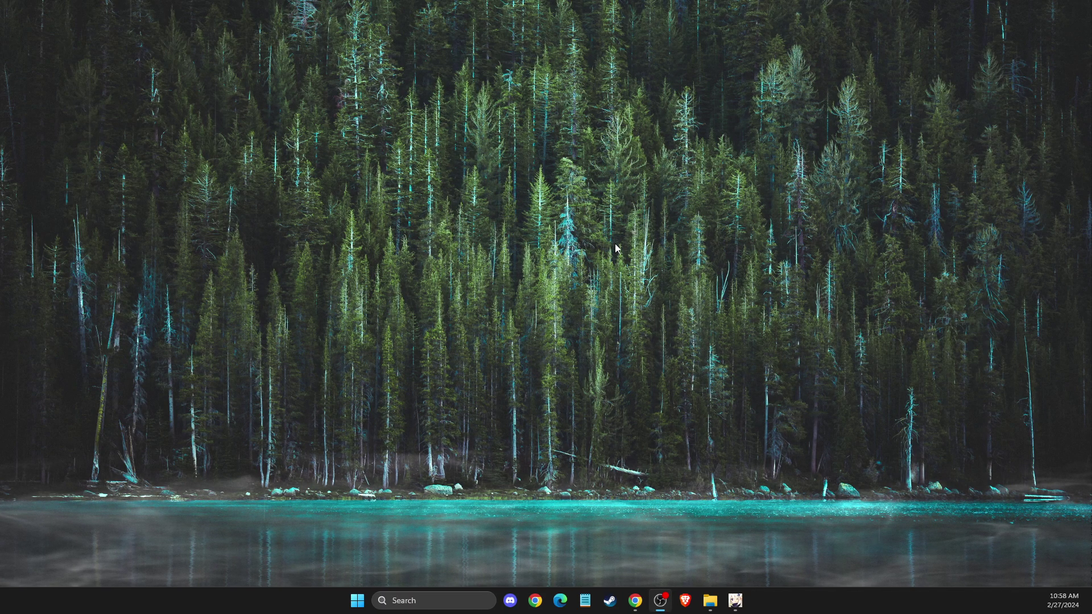
# Step: Switch to the Genshin Impact launcher, check for game updates and dismiss the resulting note
pyautogui.click(733, 612)
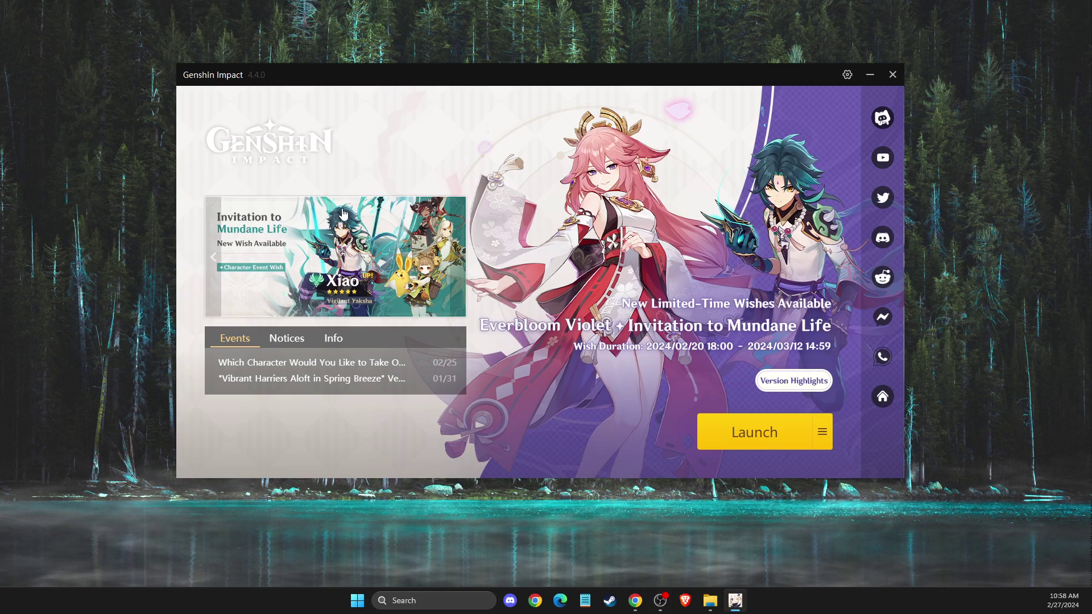
pyautogui.click(823, 438)
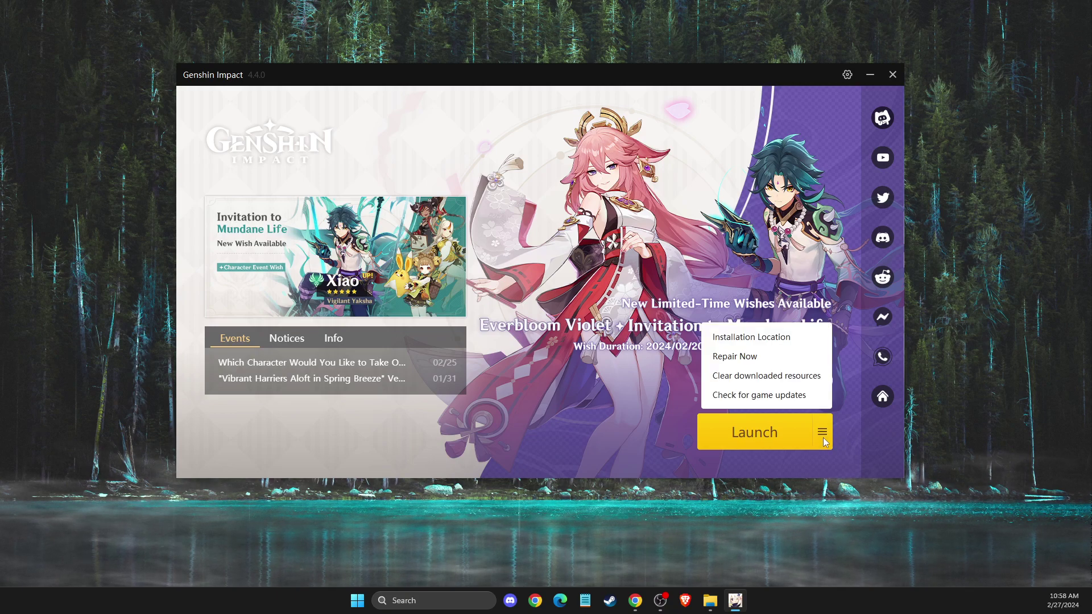
pyautogui.click(759, 393)
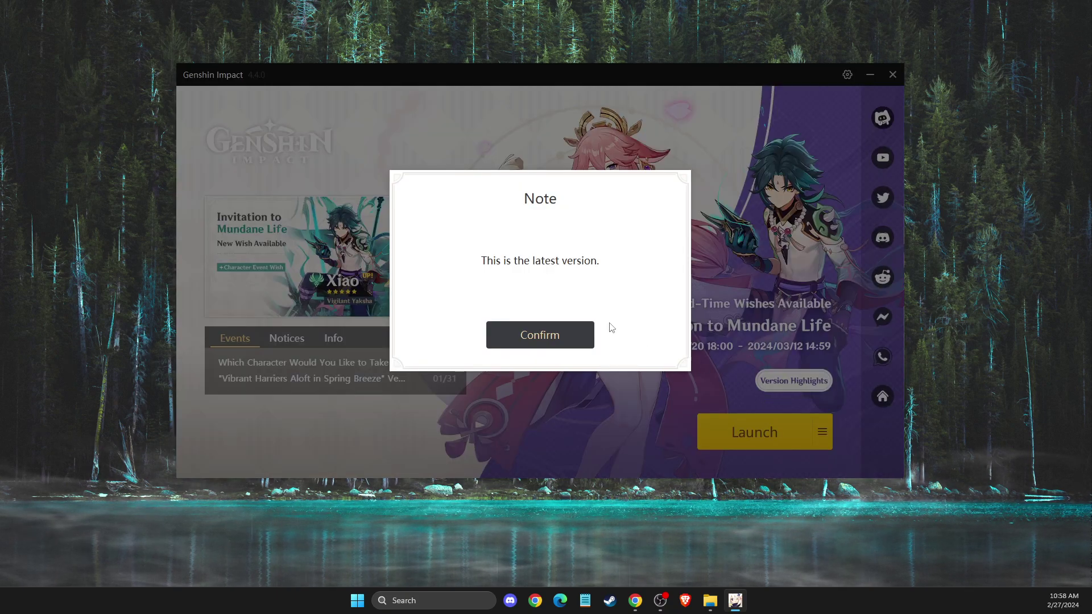
pyautogui.click(534, 342)
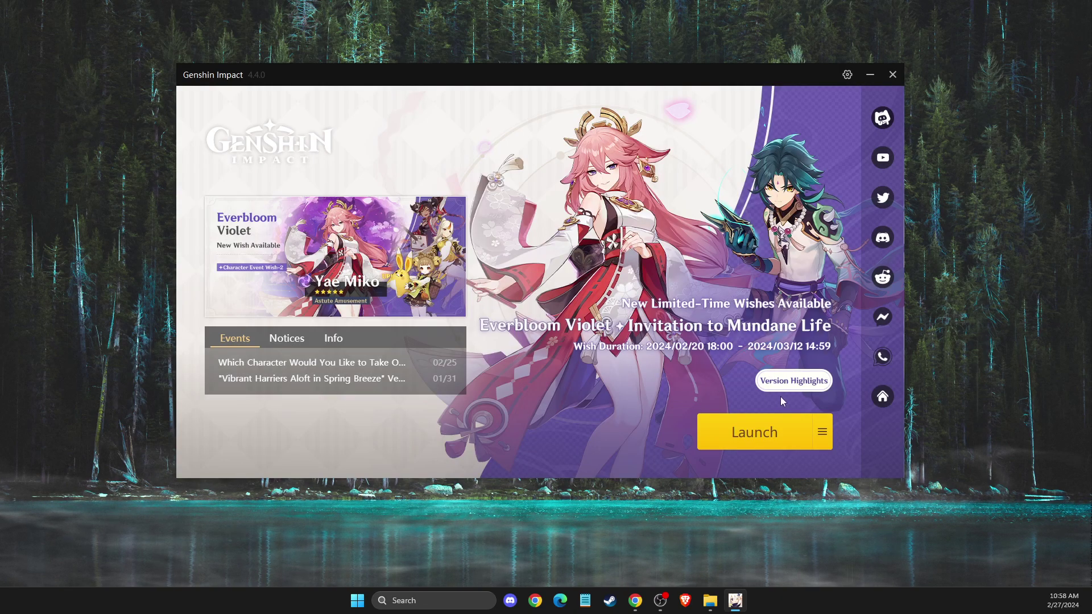
# Step: View the Repair Now option among the launcher's game options without starting a repair, then close the launcher
pyautogui.click(822, 434)
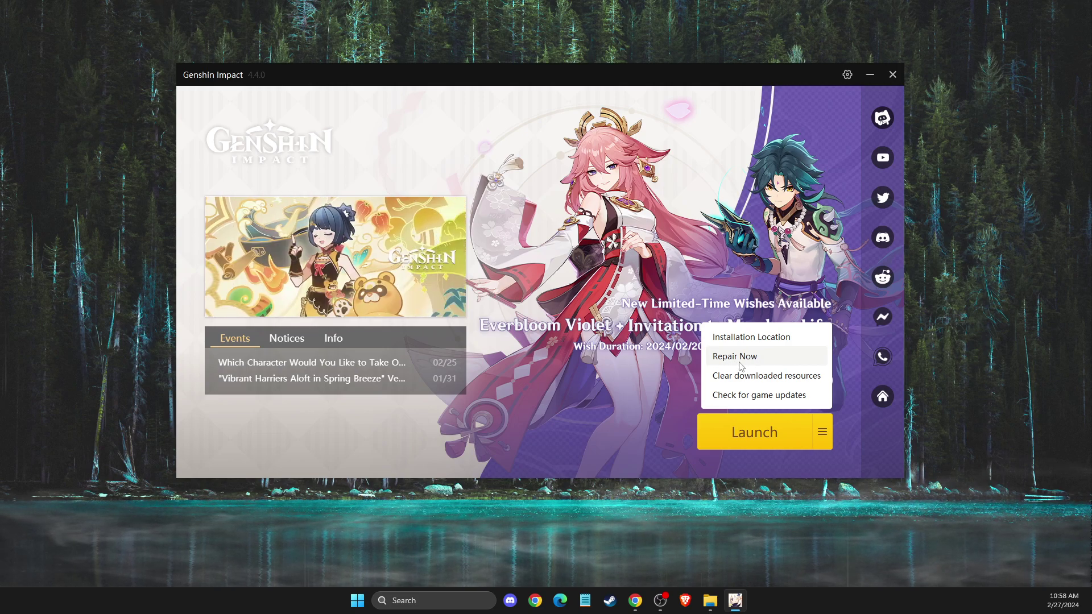
pyautogui.click(894, 76)
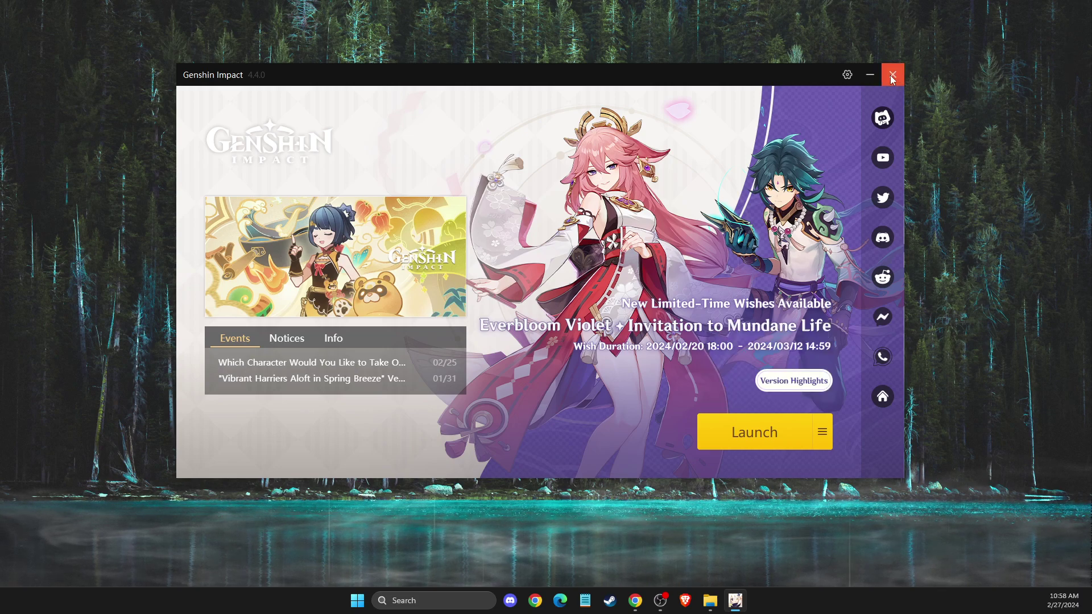
pyautogui.click(899, 76)
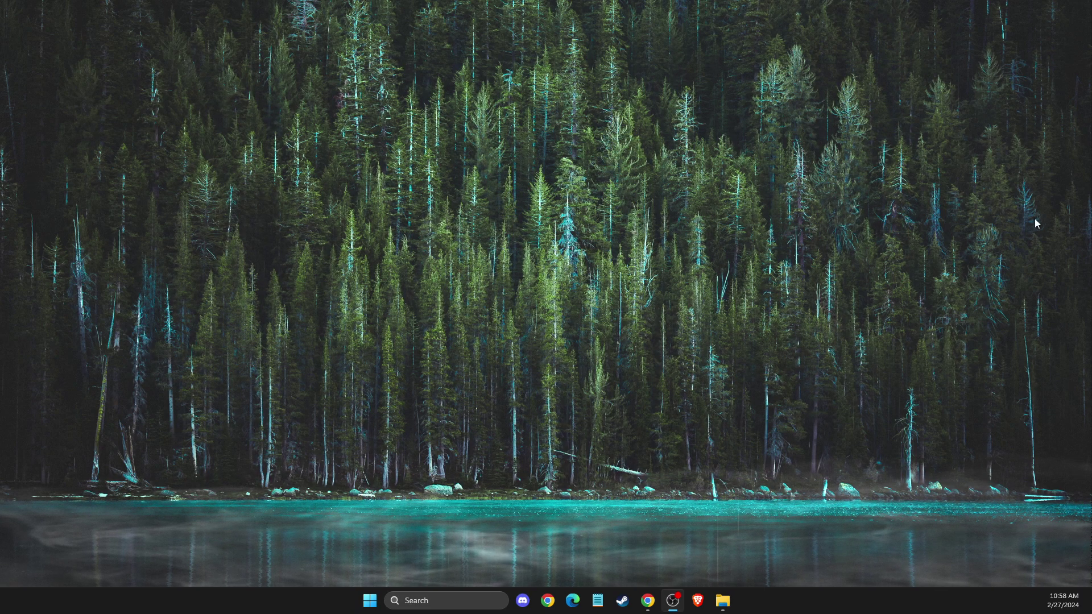